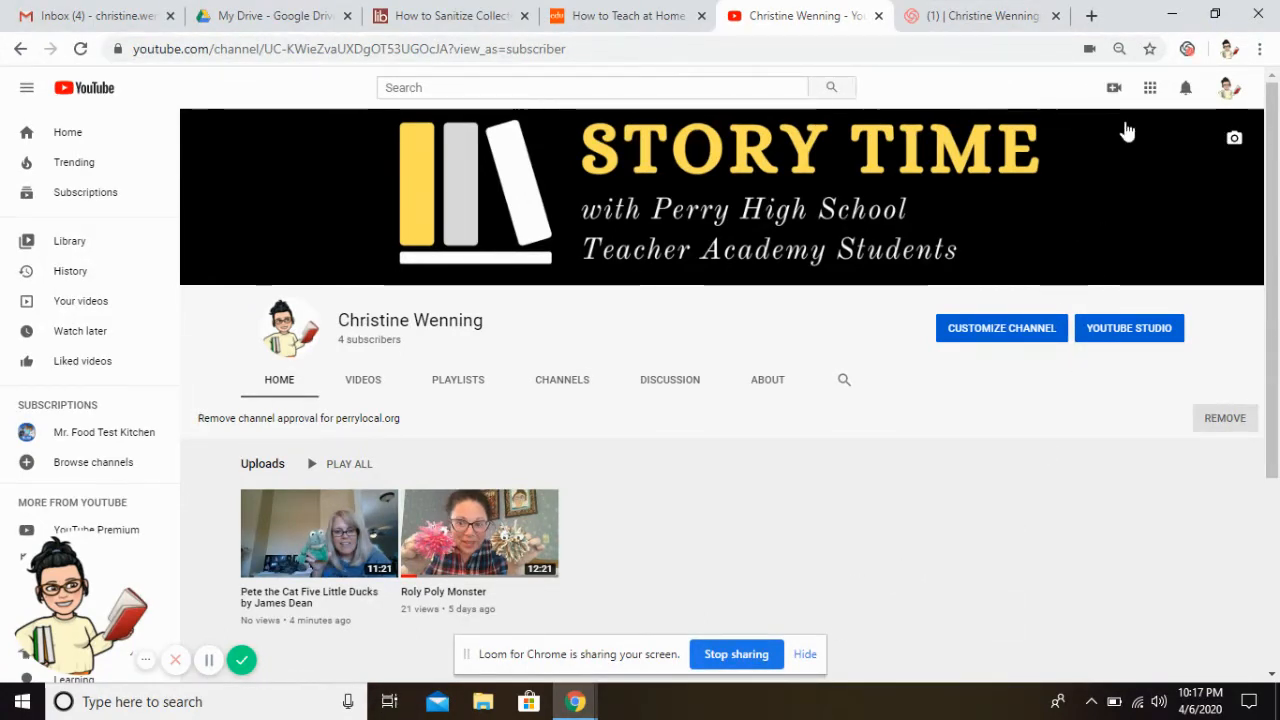
# Minimize the browser and launch the Camera app from the Start menu
pyautogui.click(1163, 5)
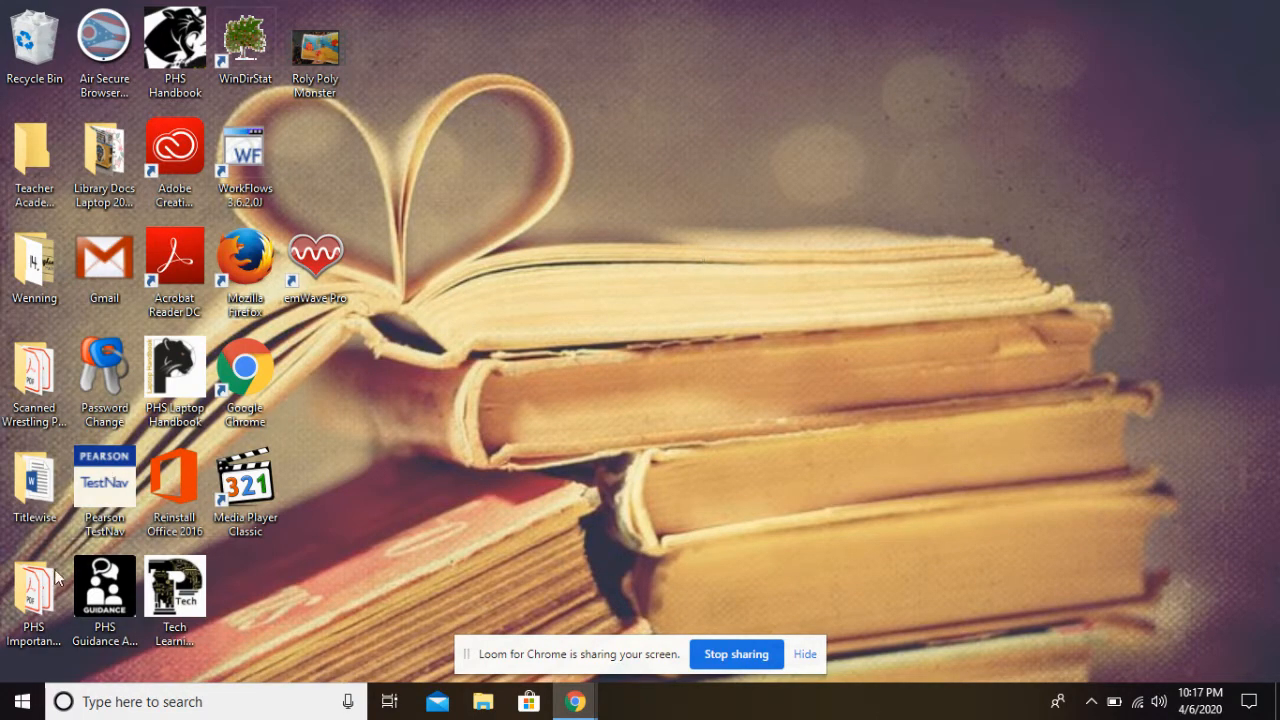
pyautogui.click(22, 705)
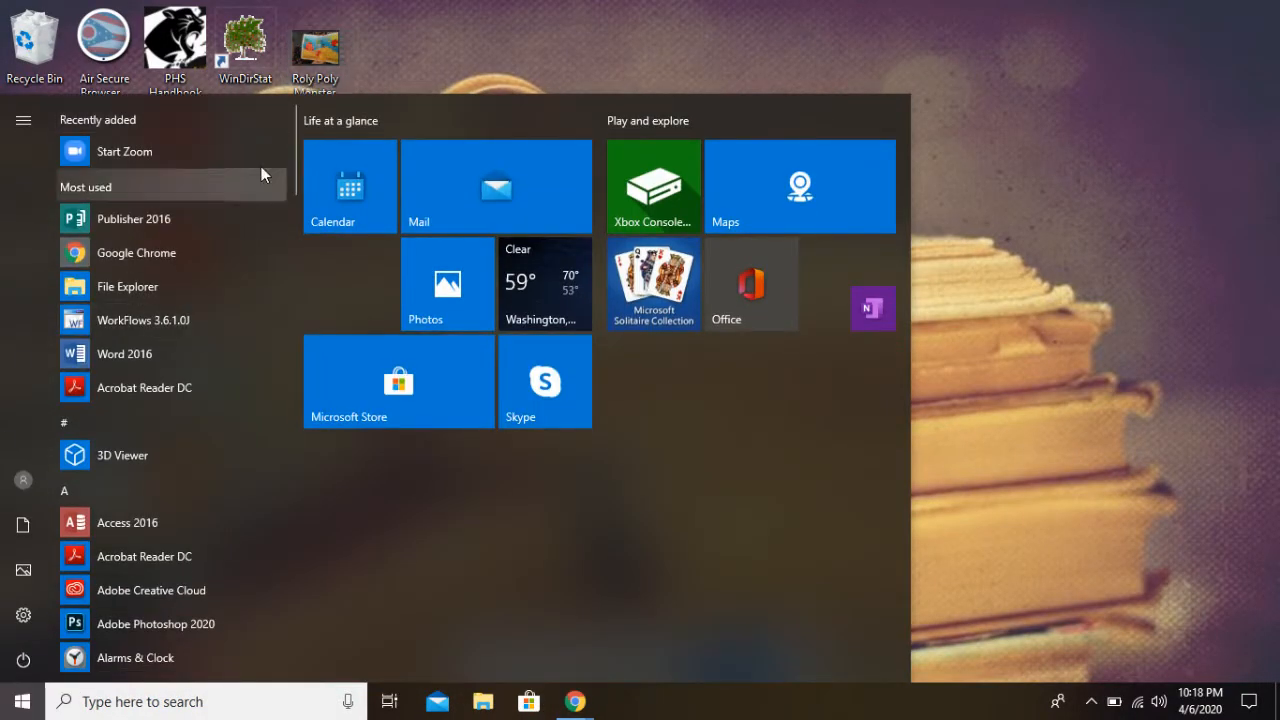
pyautogui.moveTo(296, 126); pyautogui.dragTo(286, 187)
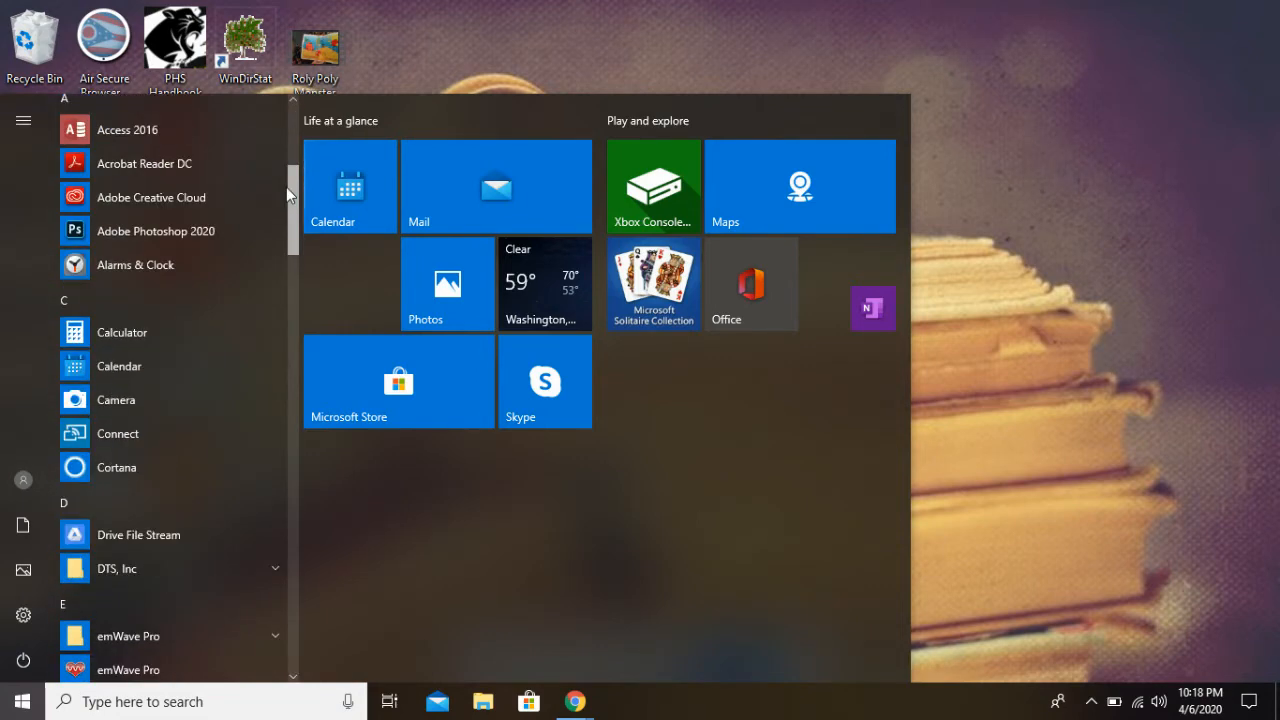
pyautogui.click(185, 401)
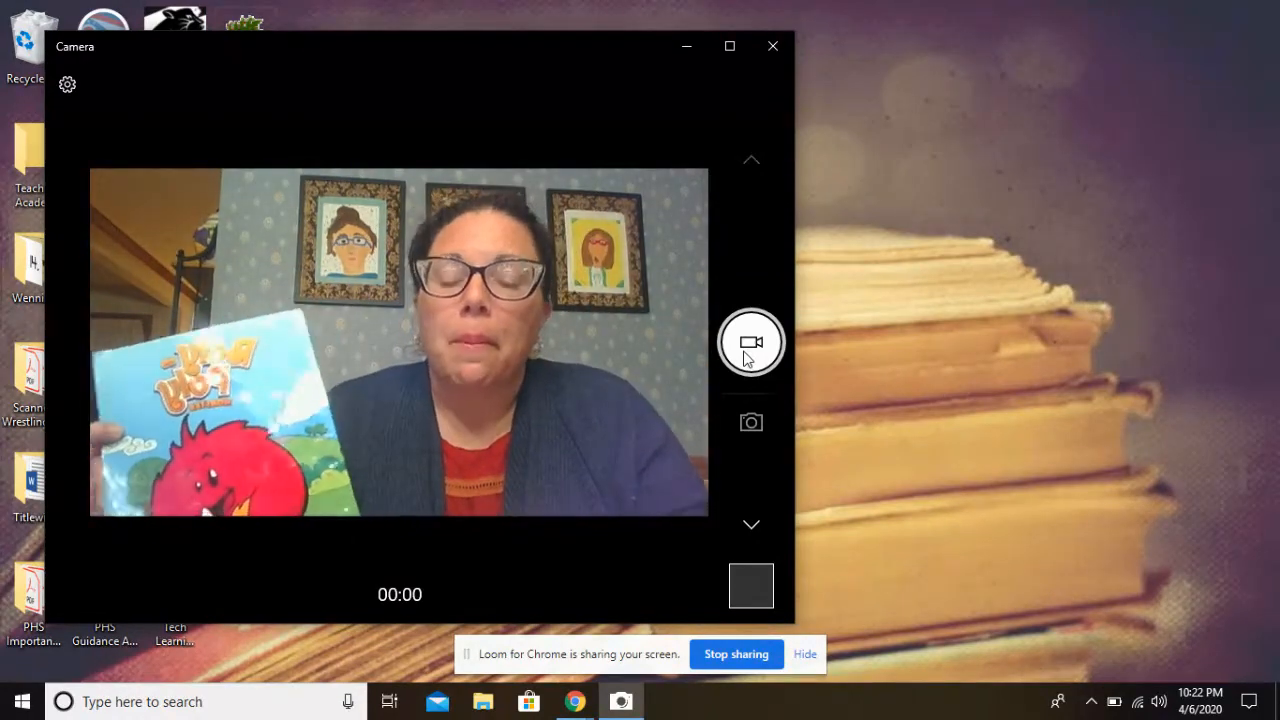
# Record a video clip with the Camera app, stop the recording, and close the app
pyautogui.click(749, 350)
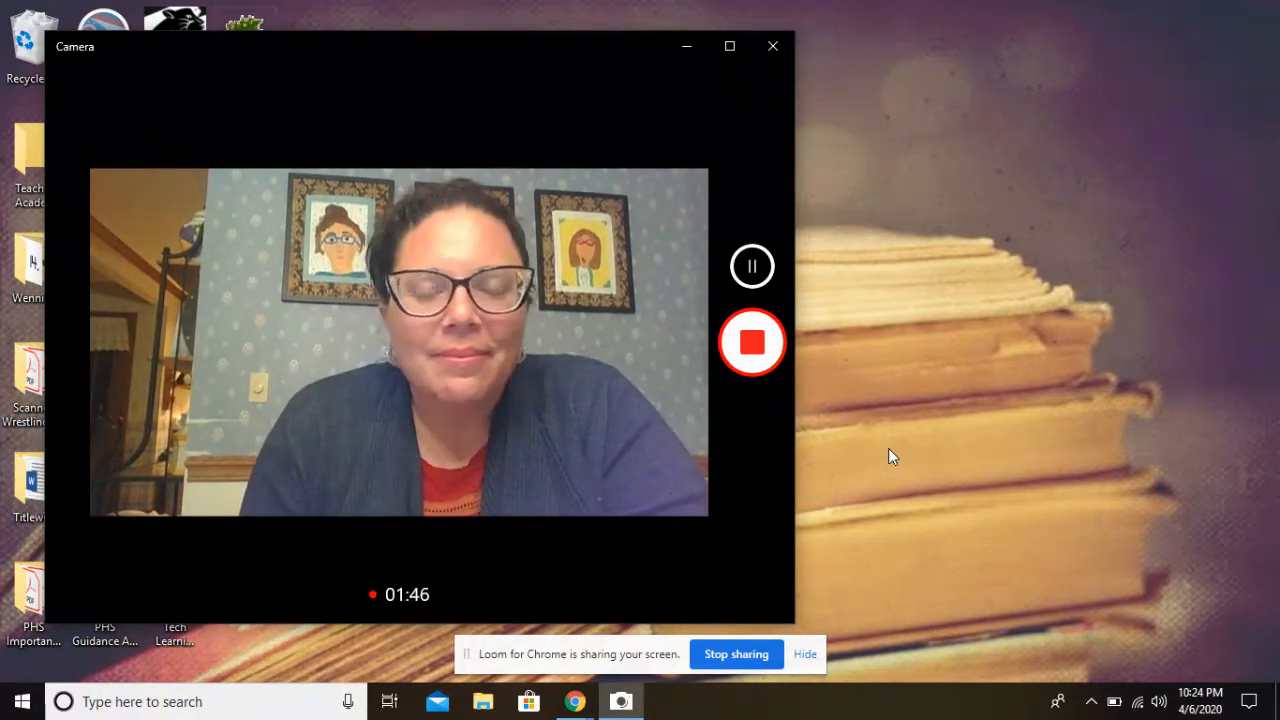
pyautogui.click(752, 344)
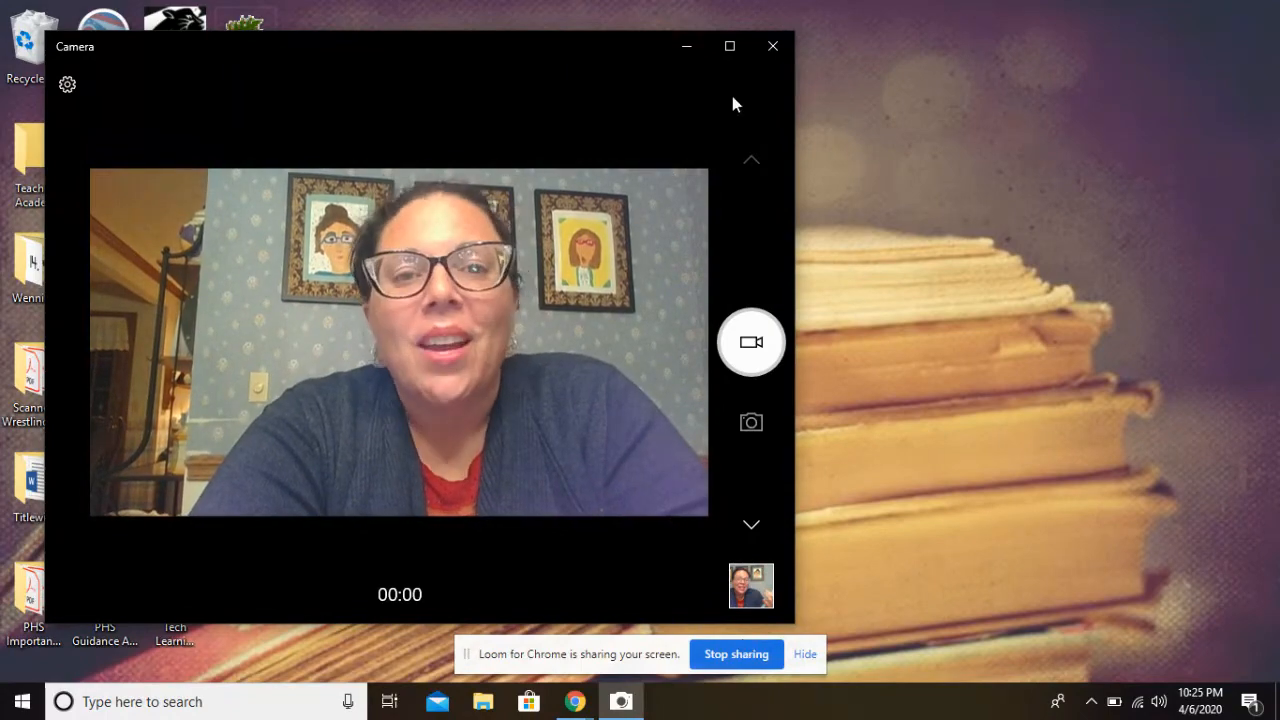
pyautogui.click(773, 50)
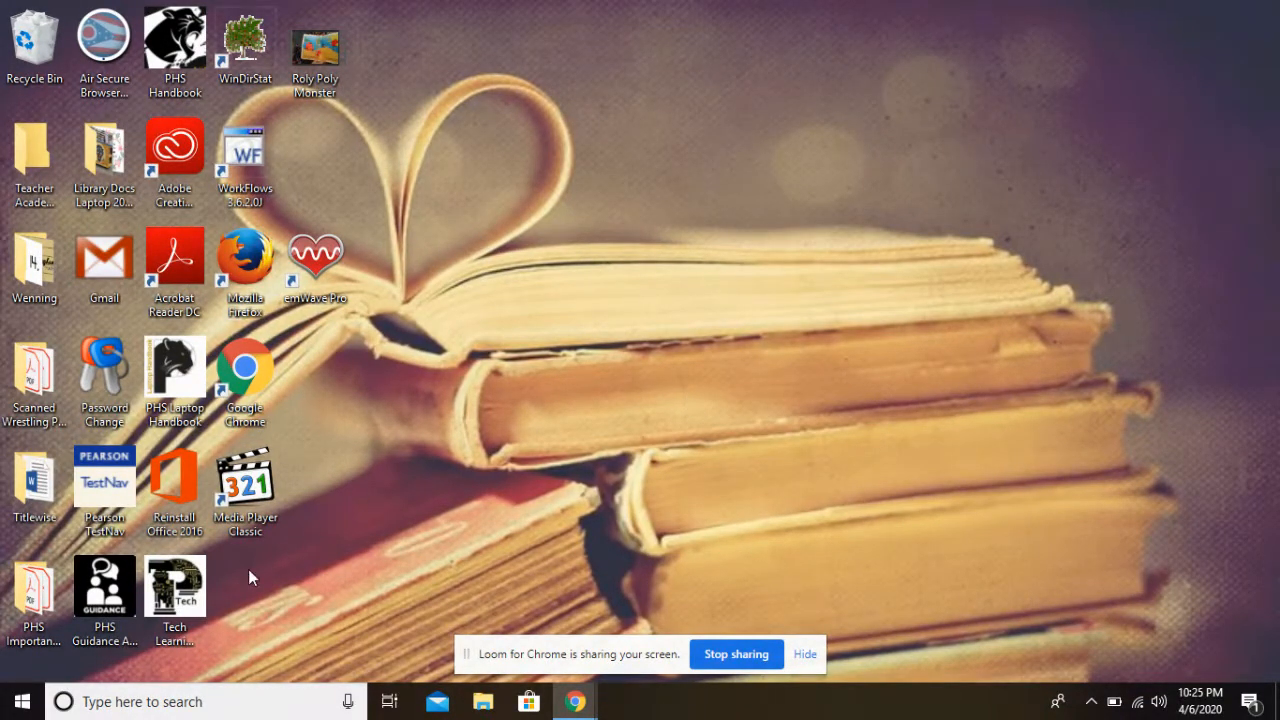
# Open the Video Editor from the Start menu's app list
pyautogui.click(29, 711)
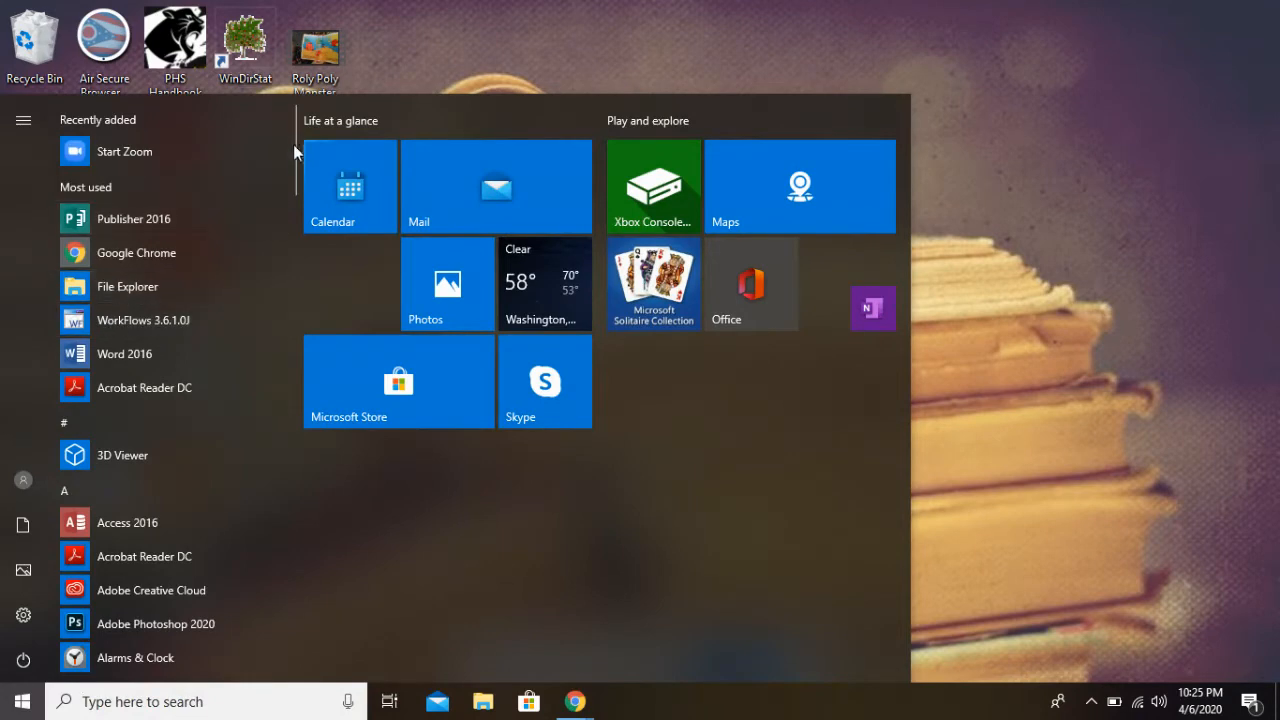
pyautogui.moveTo(294, 140); pyautogui.dragTo(272, 545)
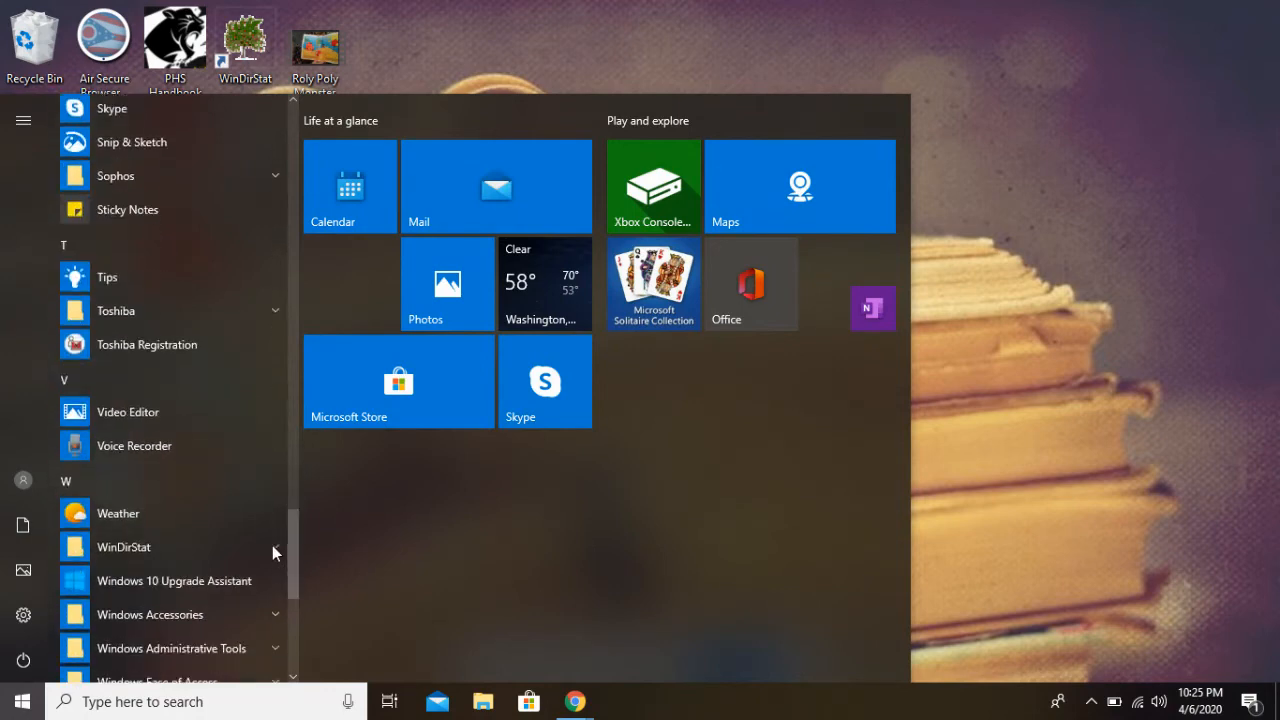
pyautogui.click(189, 426)
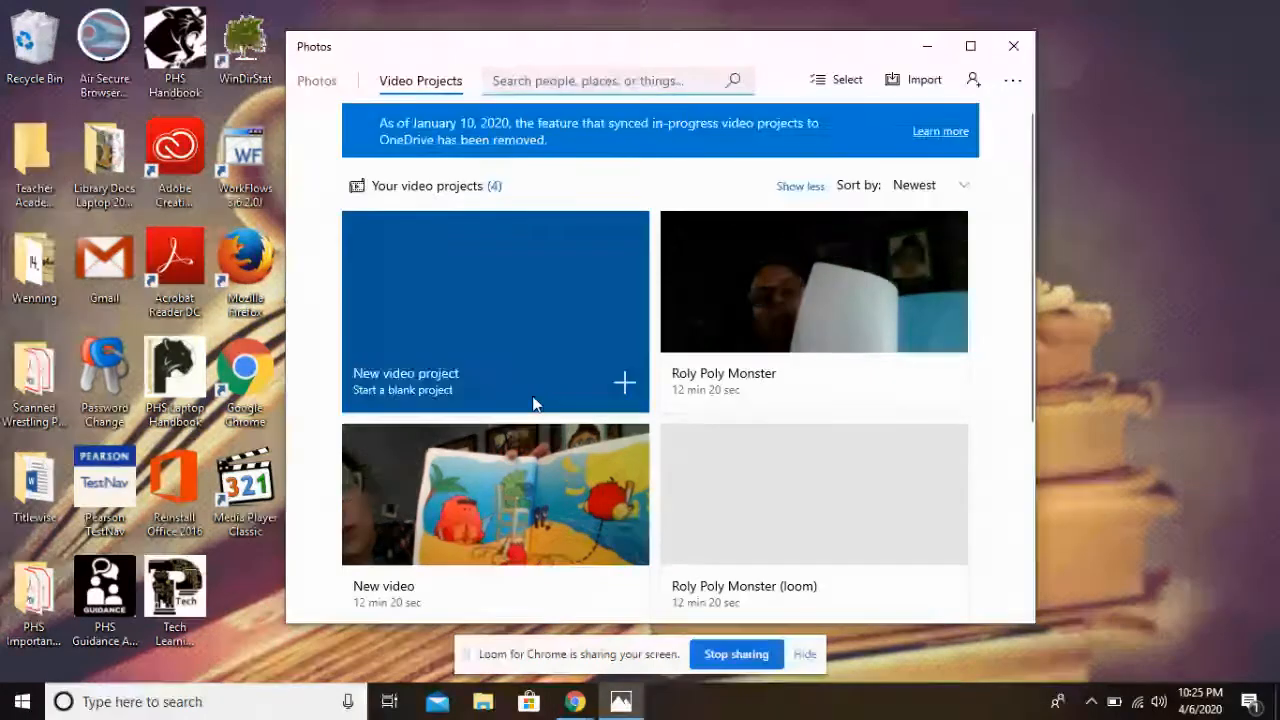
# Start a new video project and name it Roly Poly Monster by followed by the book author's name
pyautogui.click(541, 335)
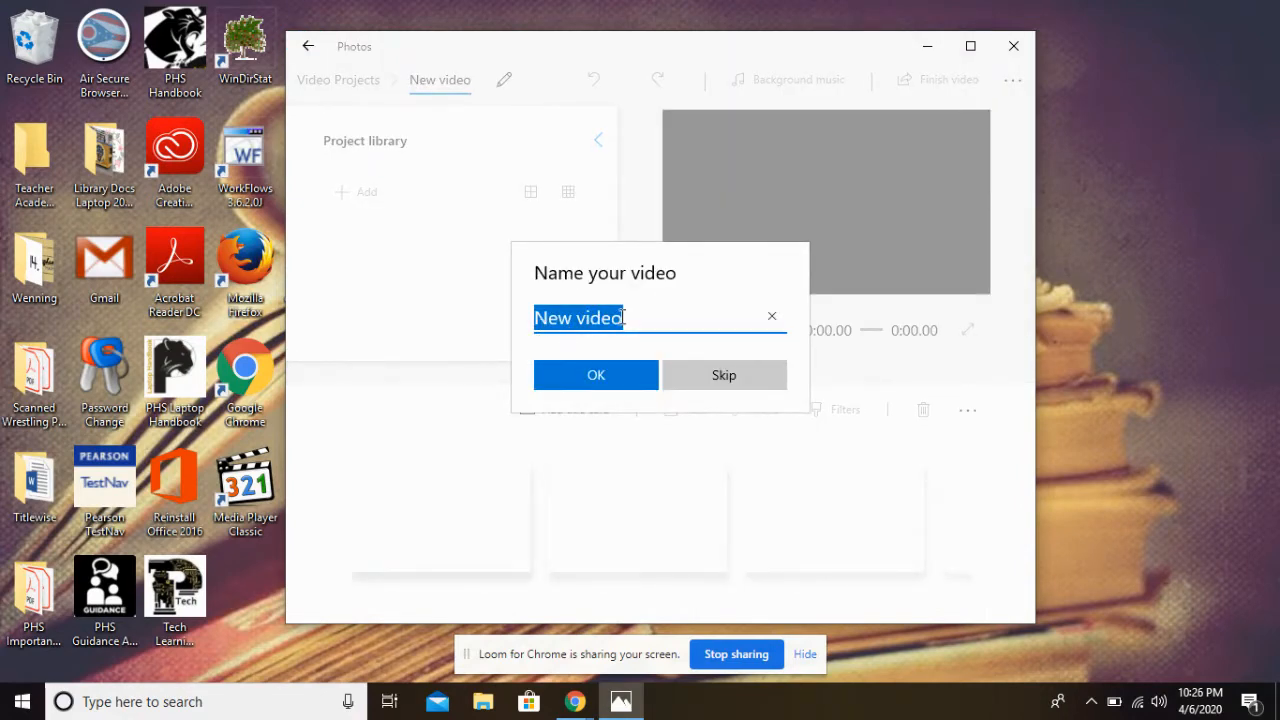
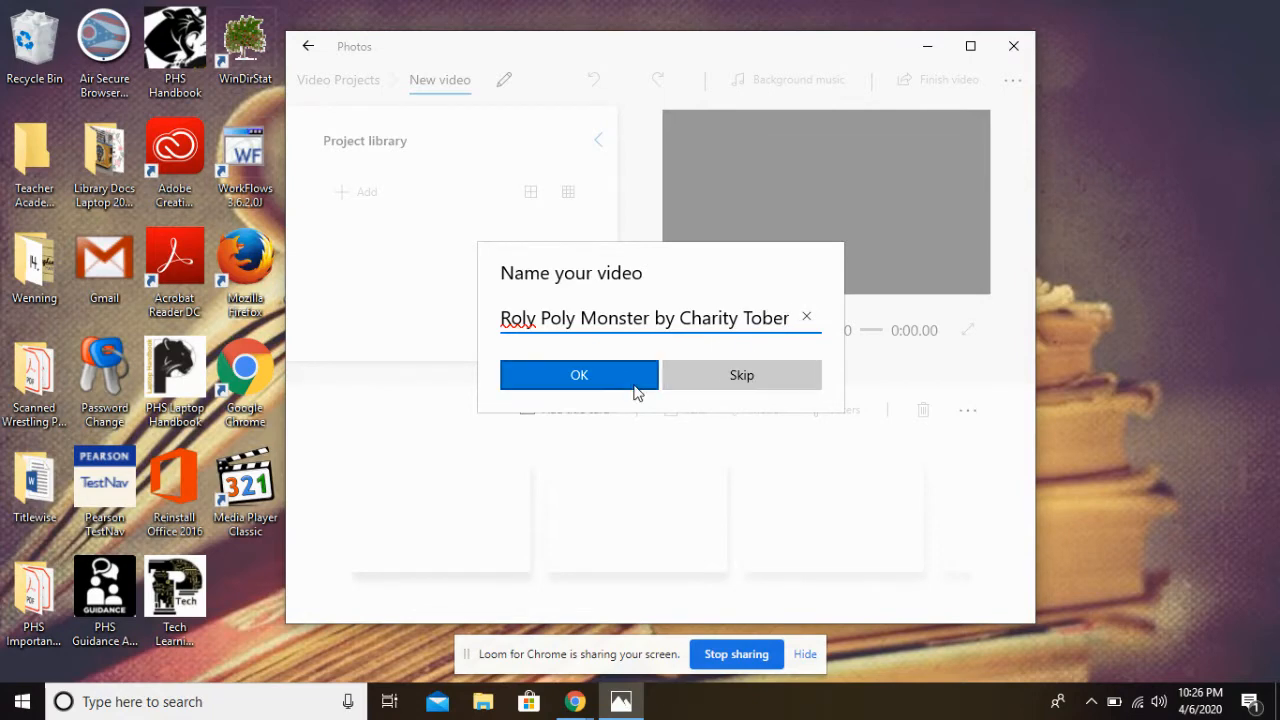
pyautogui.click(597, 388)
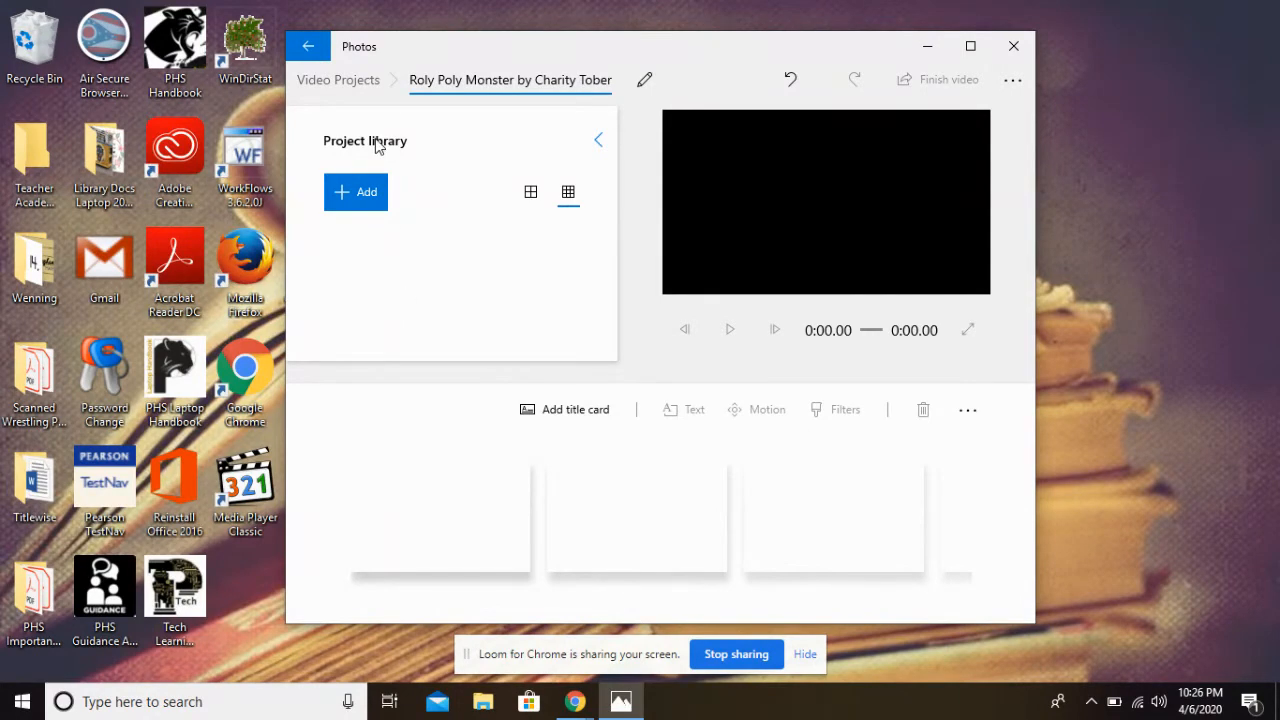
# Add the clip WIN_20200401_14_29_36_Pro from Pictures > Camera Roll on this PC to the project library
pyautogui.click(352, 201)
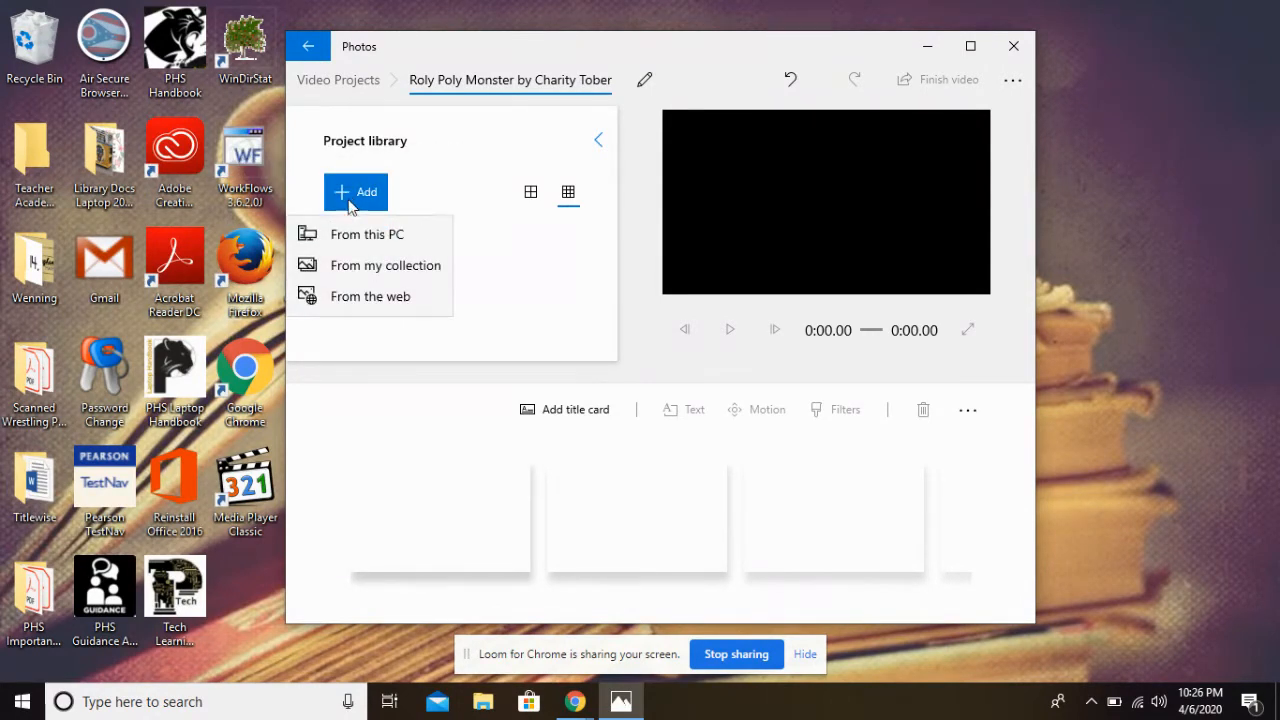
pyautogui.click(356, 236)
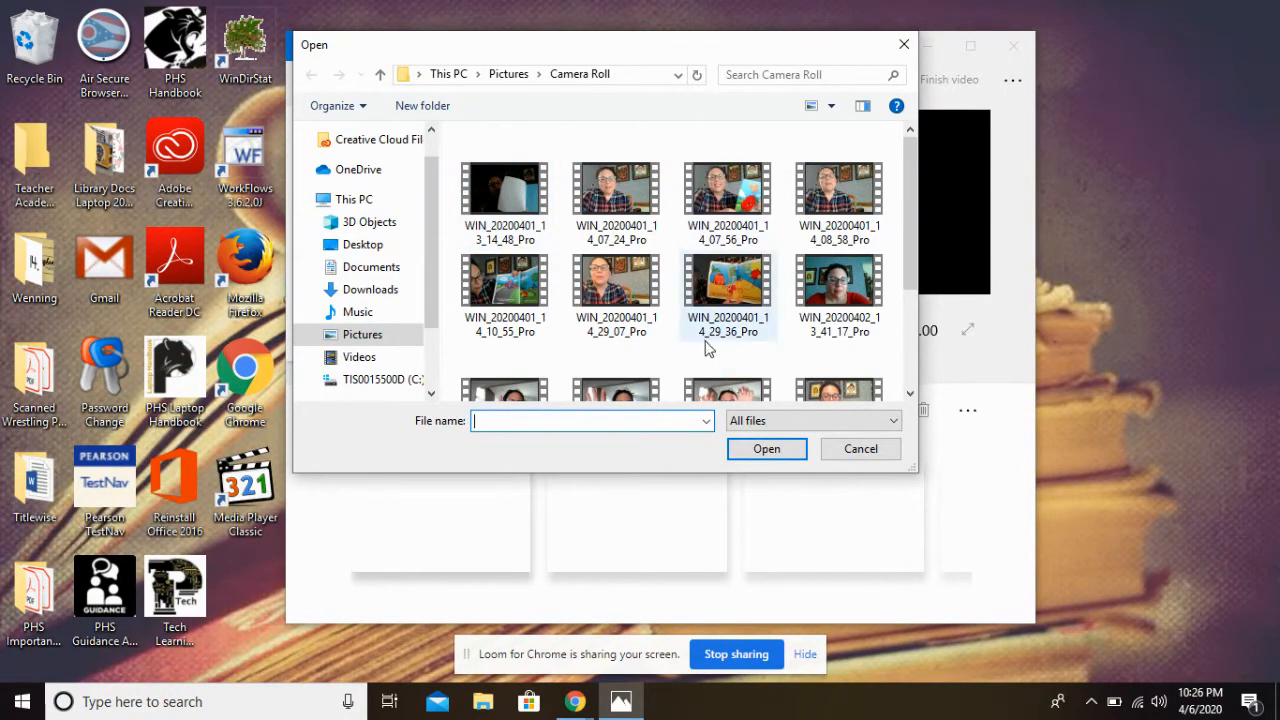
pyautogui.click(383, 343)
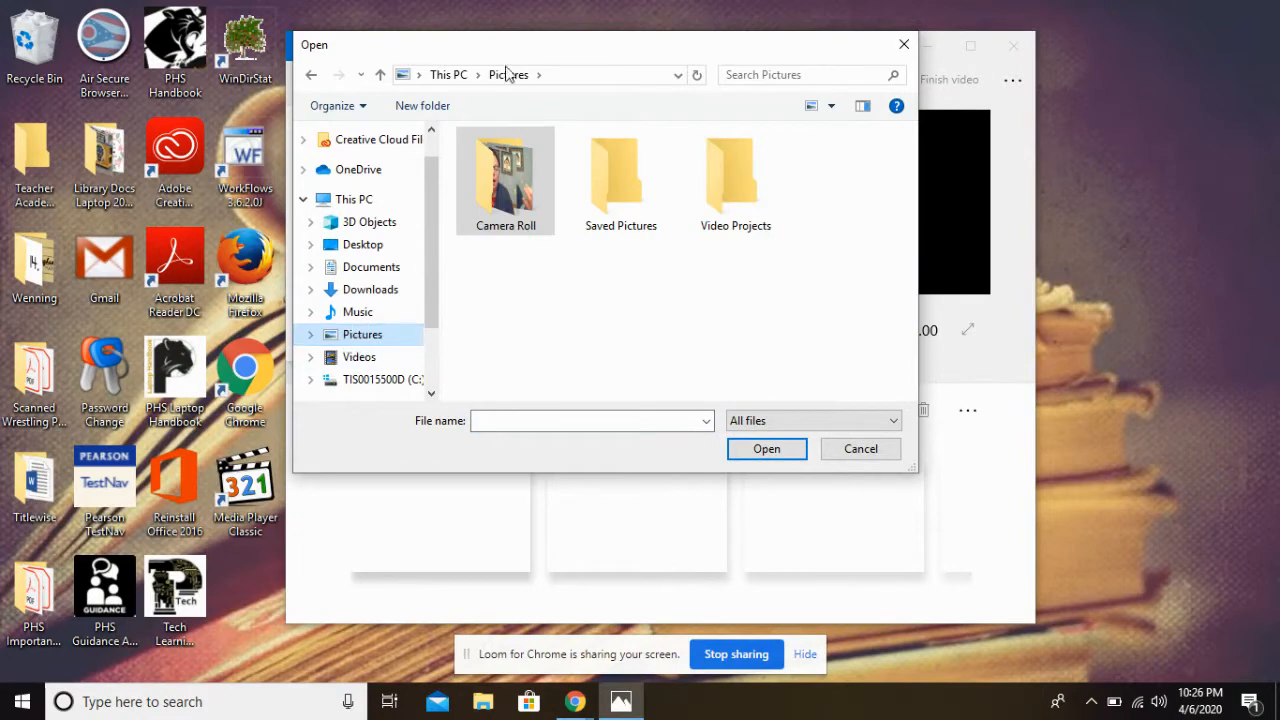
pyautogui.doubleClick(517, 201)
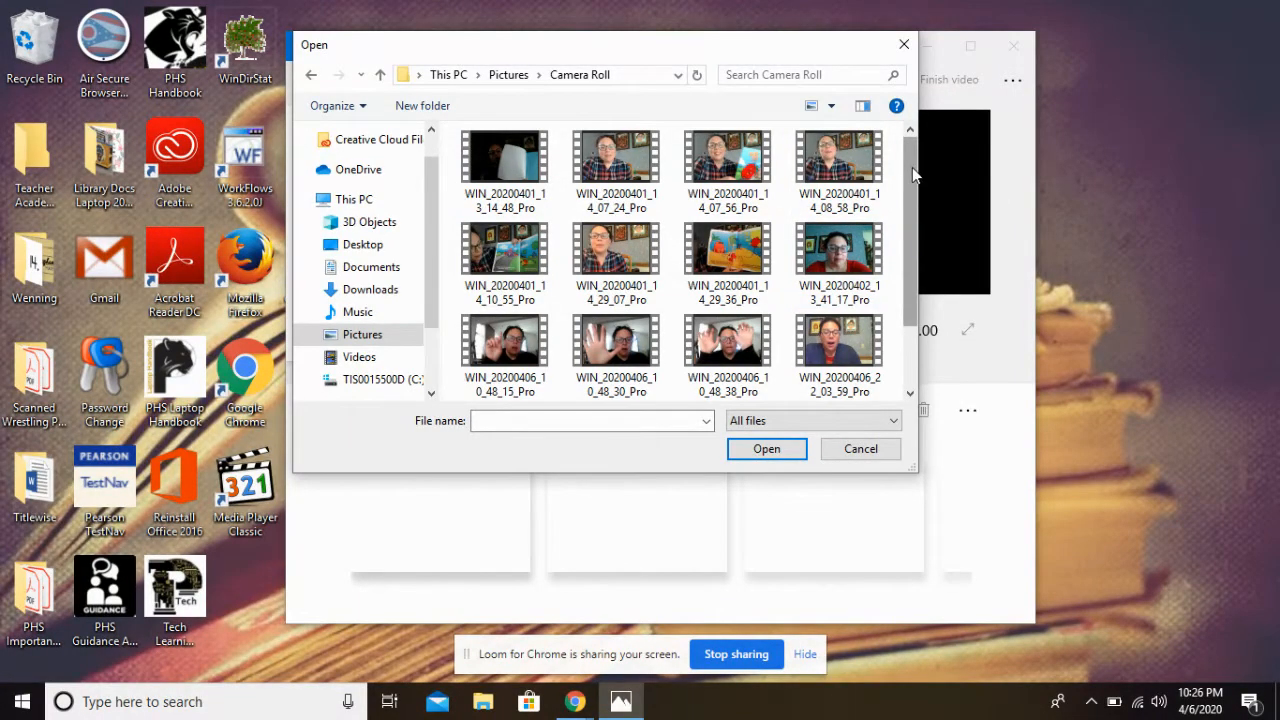
pyautogui.moveTo(912, 170); pyautogui.dragTo(929, 249)
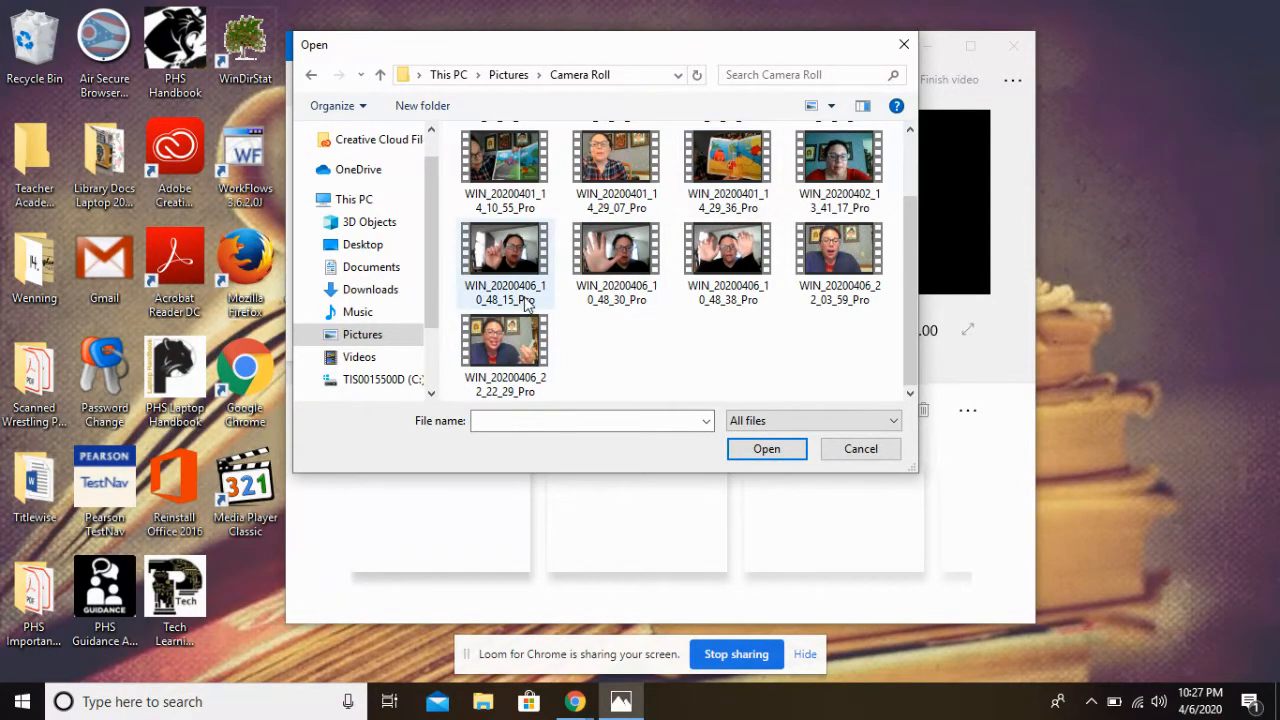
pyautogui.doubleClick(734, 160)
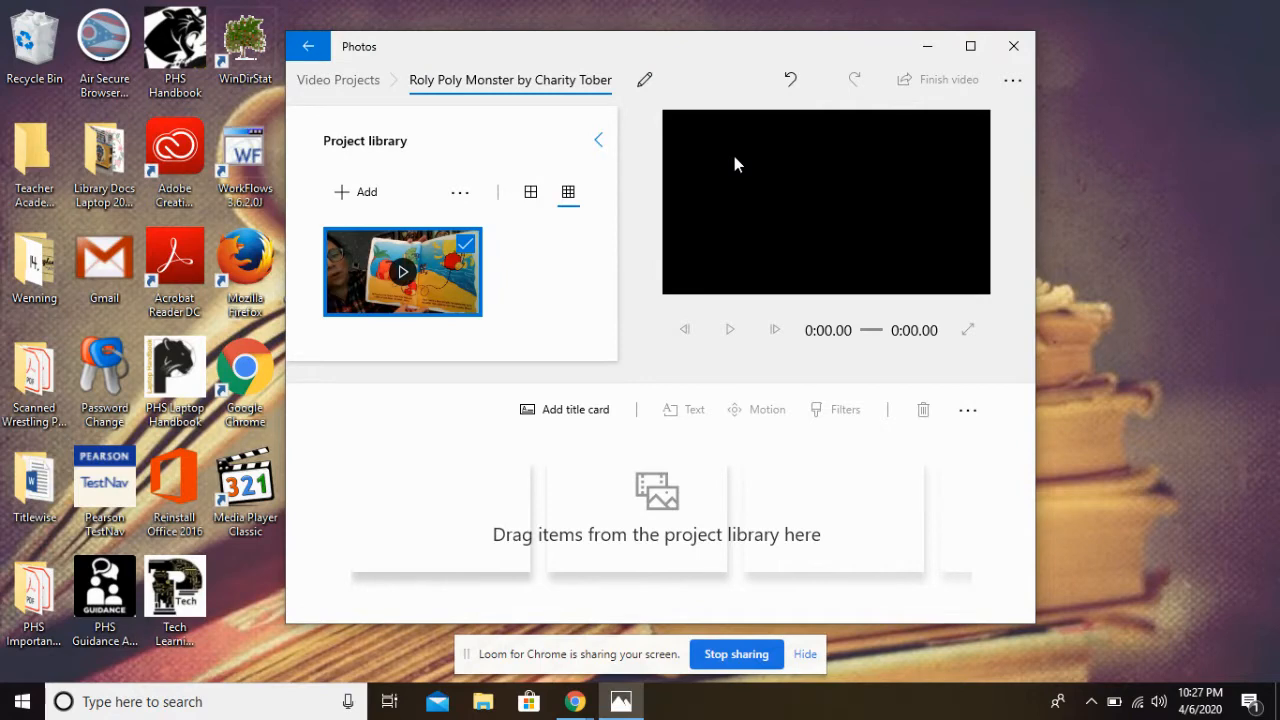
# Place the imported clip into the storyboard
pyautogui.click(463, 192)
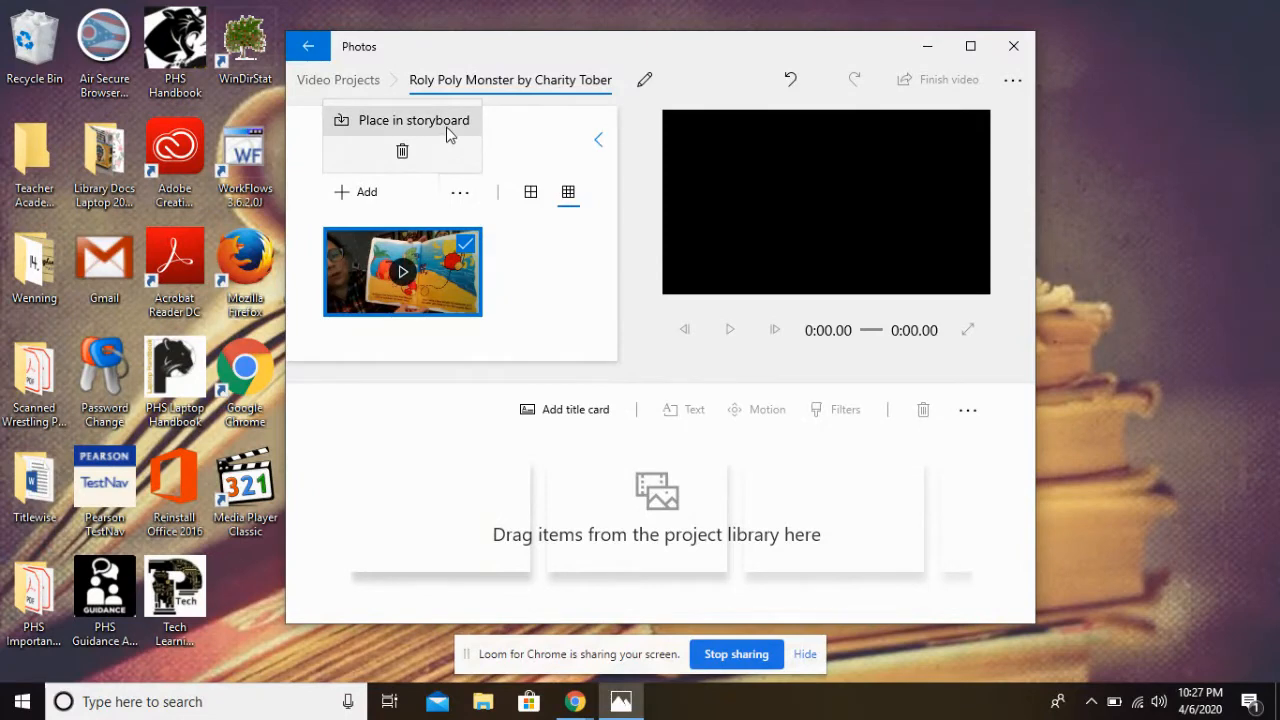
pyautogui.click(429, 277)
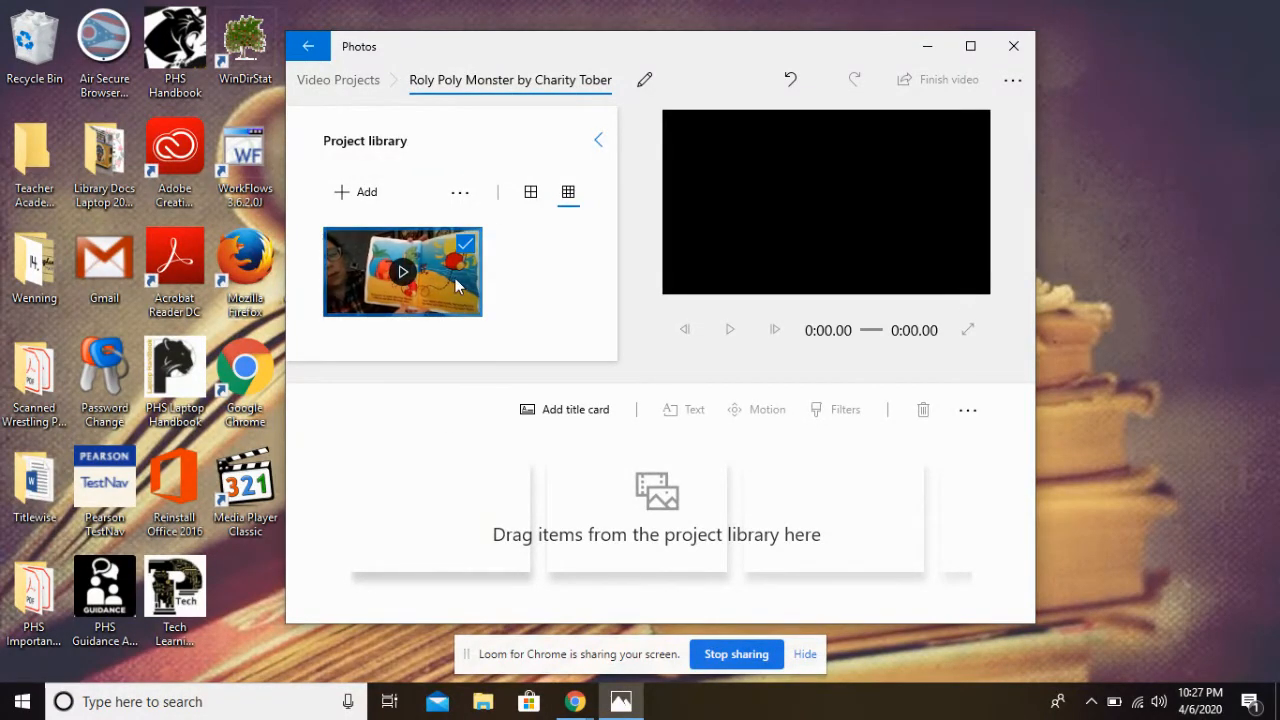
pyautogui.moveTo(456, 287); pyautogui.dragTo(474, 527)
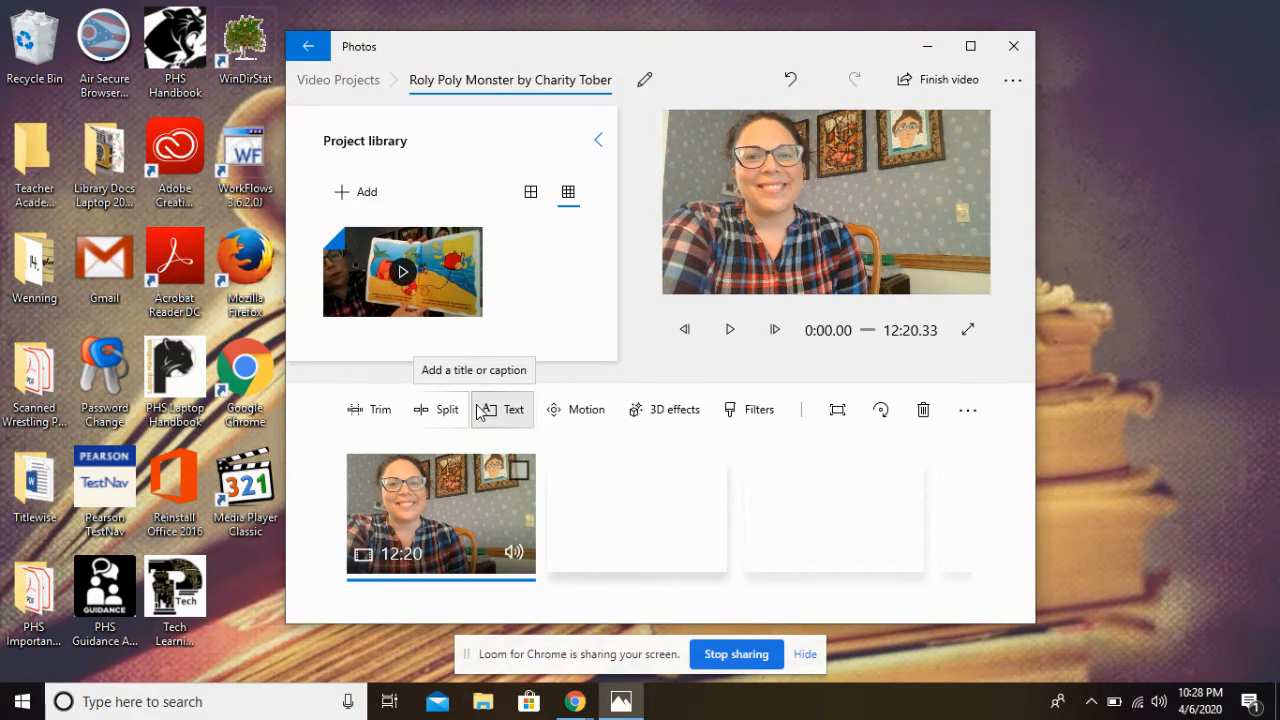
# Try trimming the end of the storyboard clip in the Trim editor and confirm
pyautogui.click(367, 411)
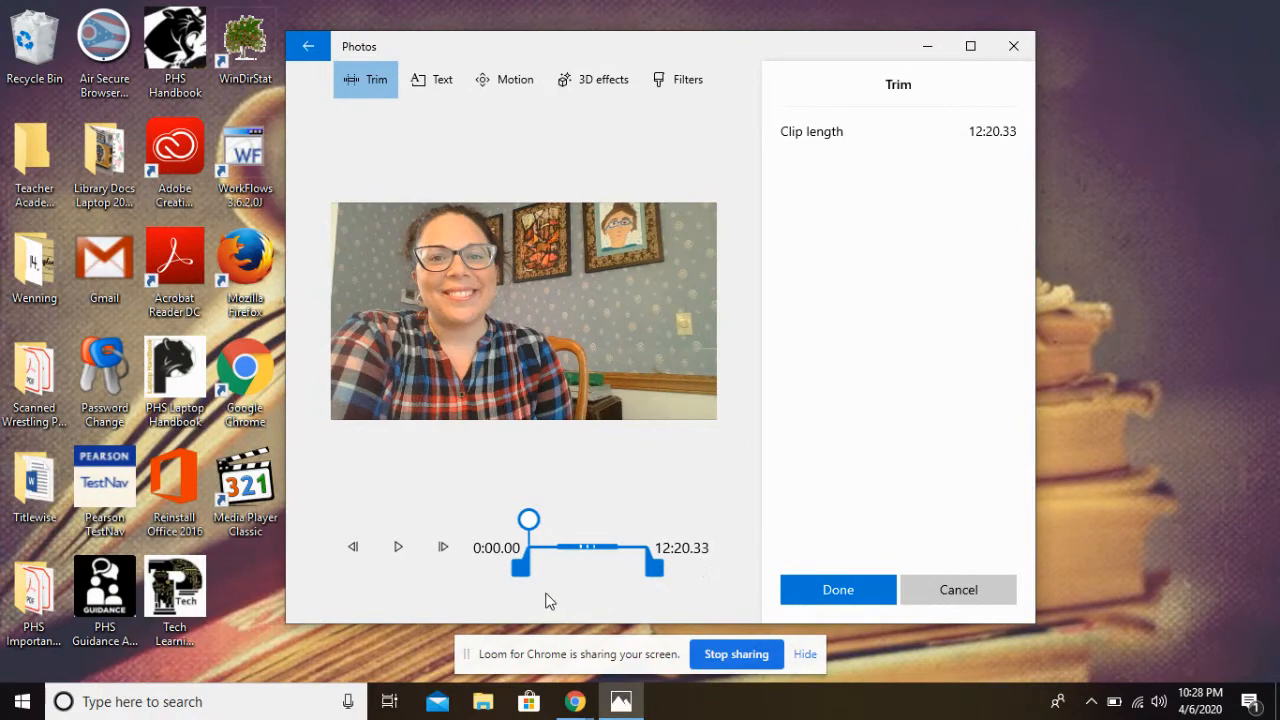
pyautogui.click(657, 585)
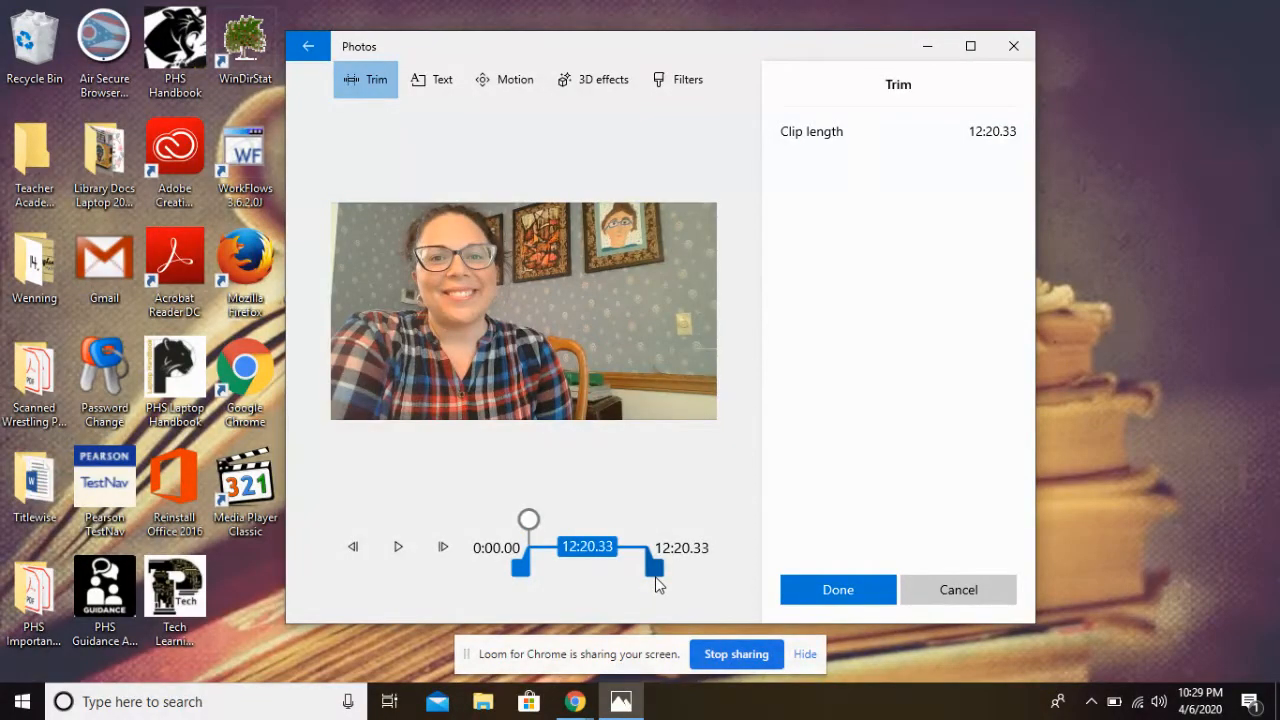
pyautogui.moveTo(657, 585); pyautogui.dragTo(666, 580)
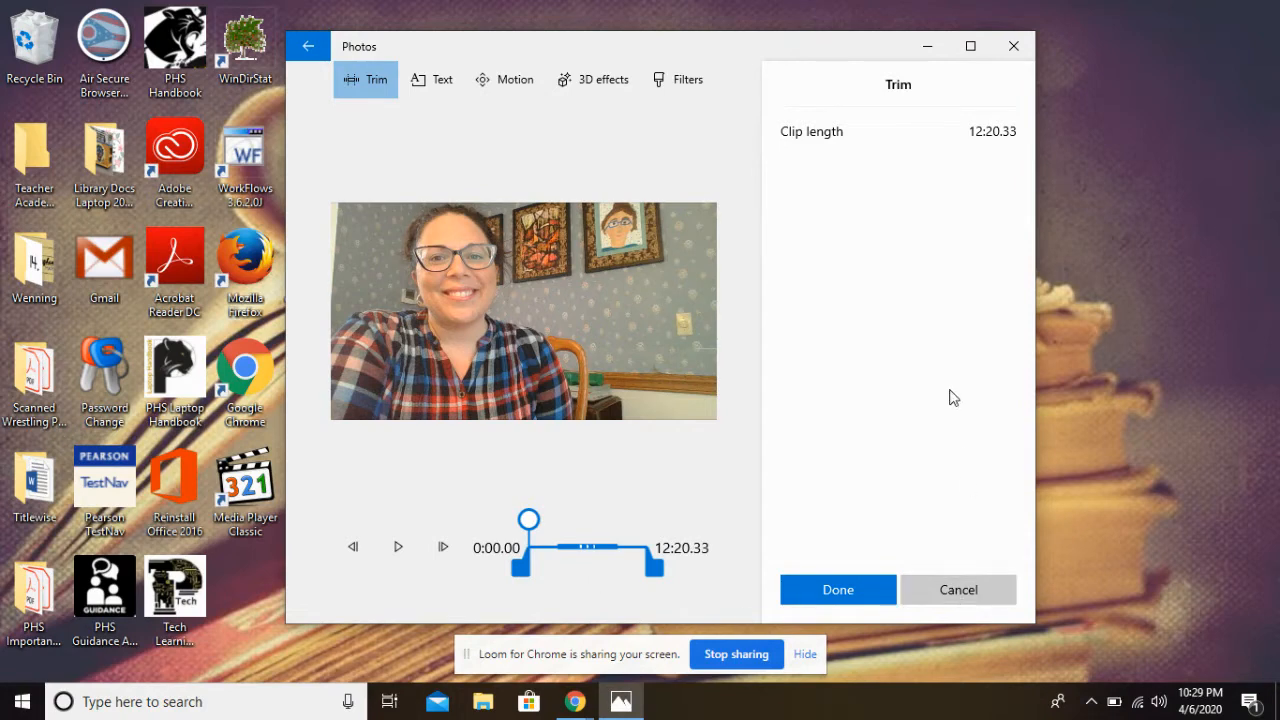
pyautogui.click(838, 590)
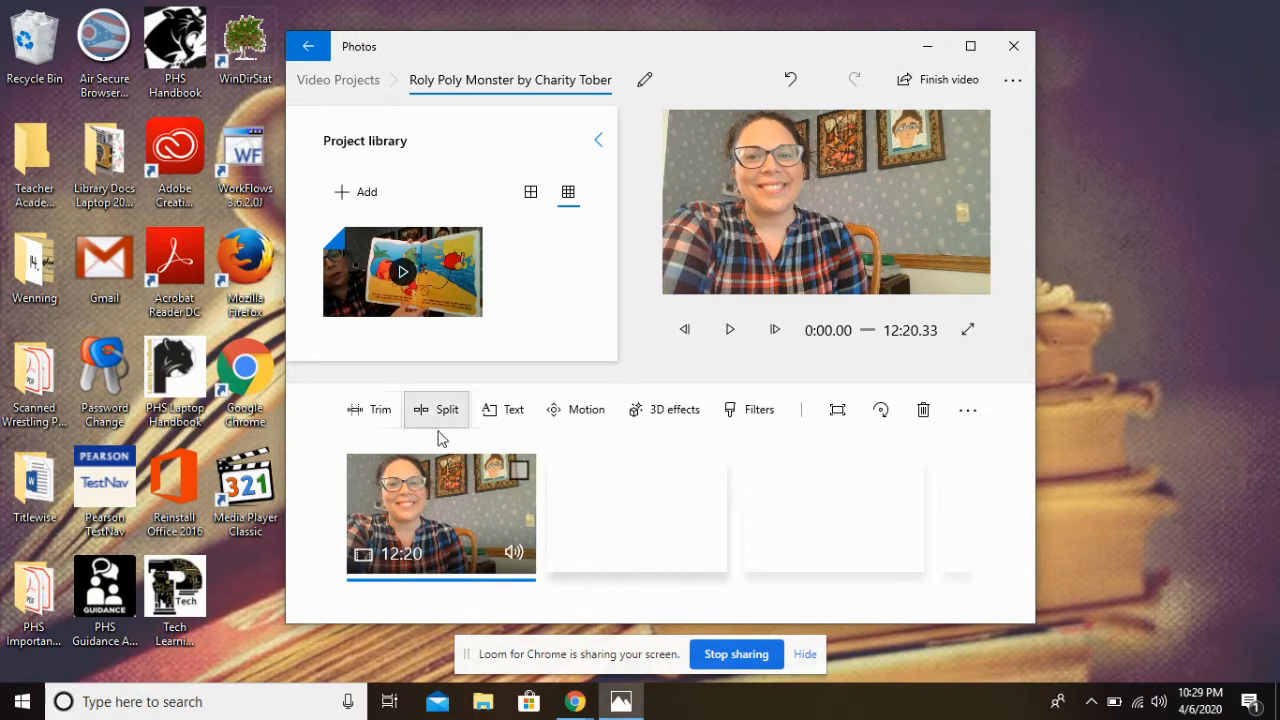
# Add a title reading the teacher's name to the clip and give it the JOY animated text style
pyautogui.click(512, 418)
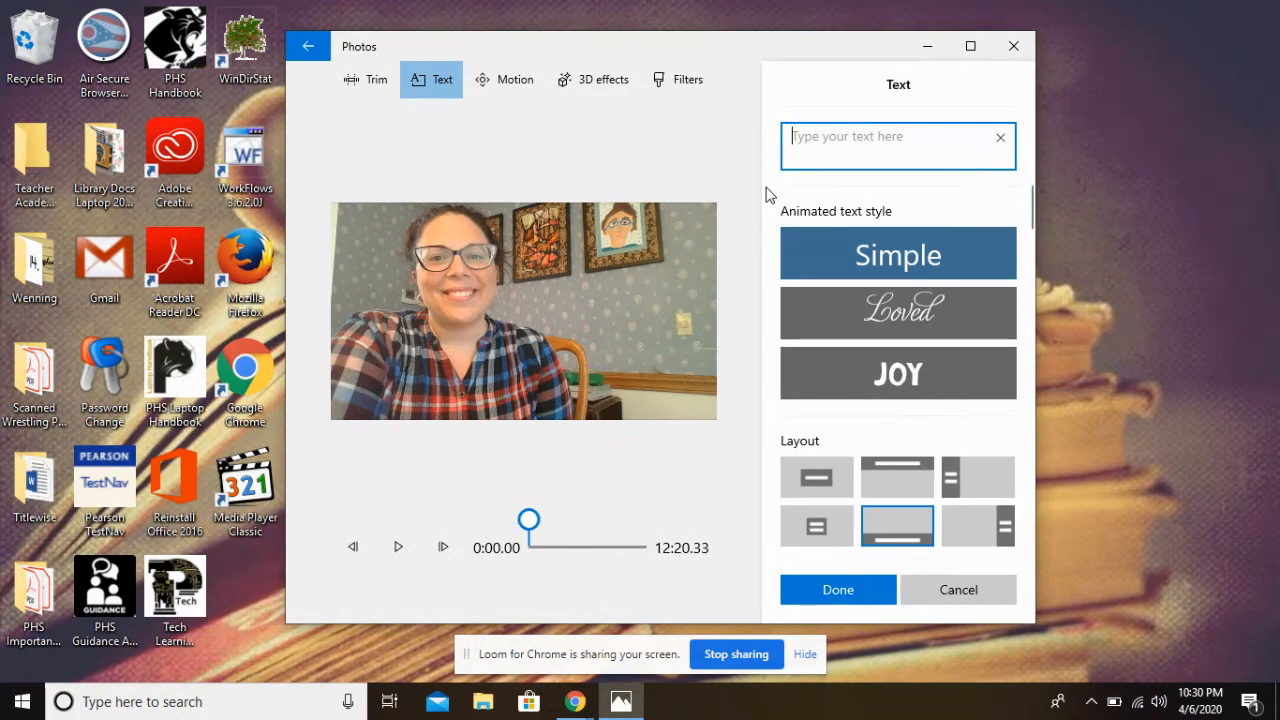
pyautogui.write('Mrs. ')
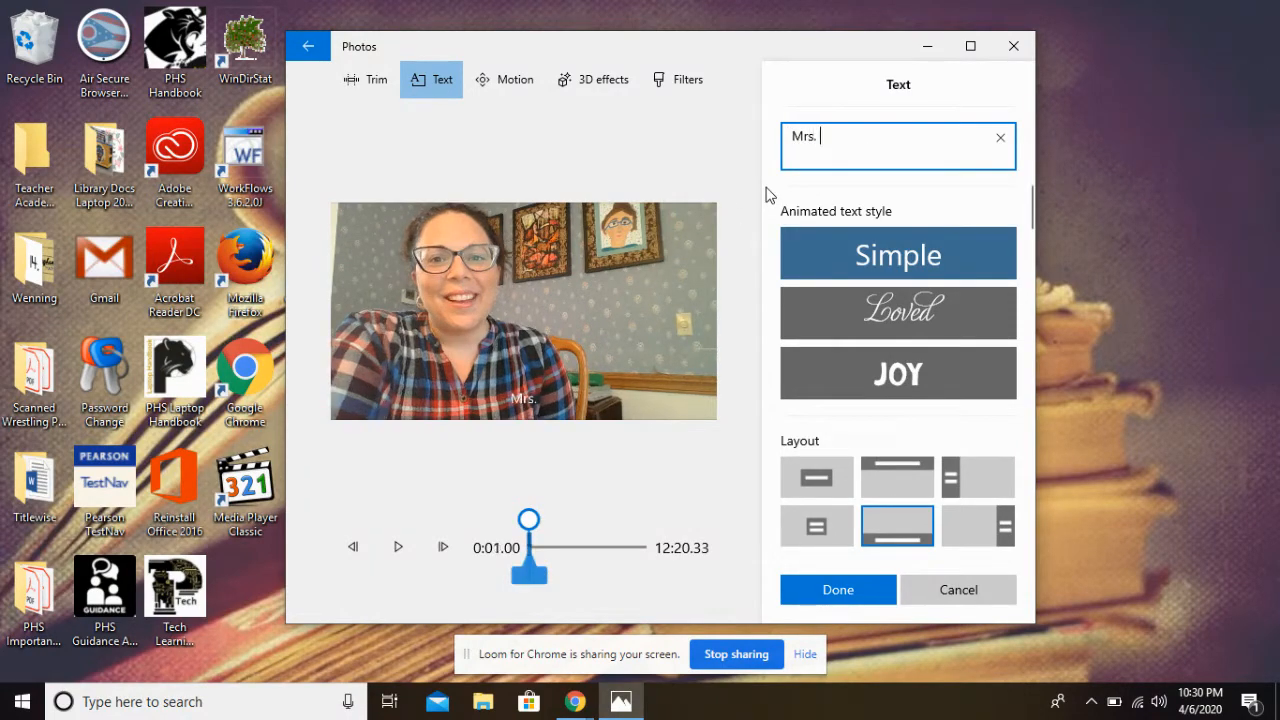
pyautogui.write('Wenning')
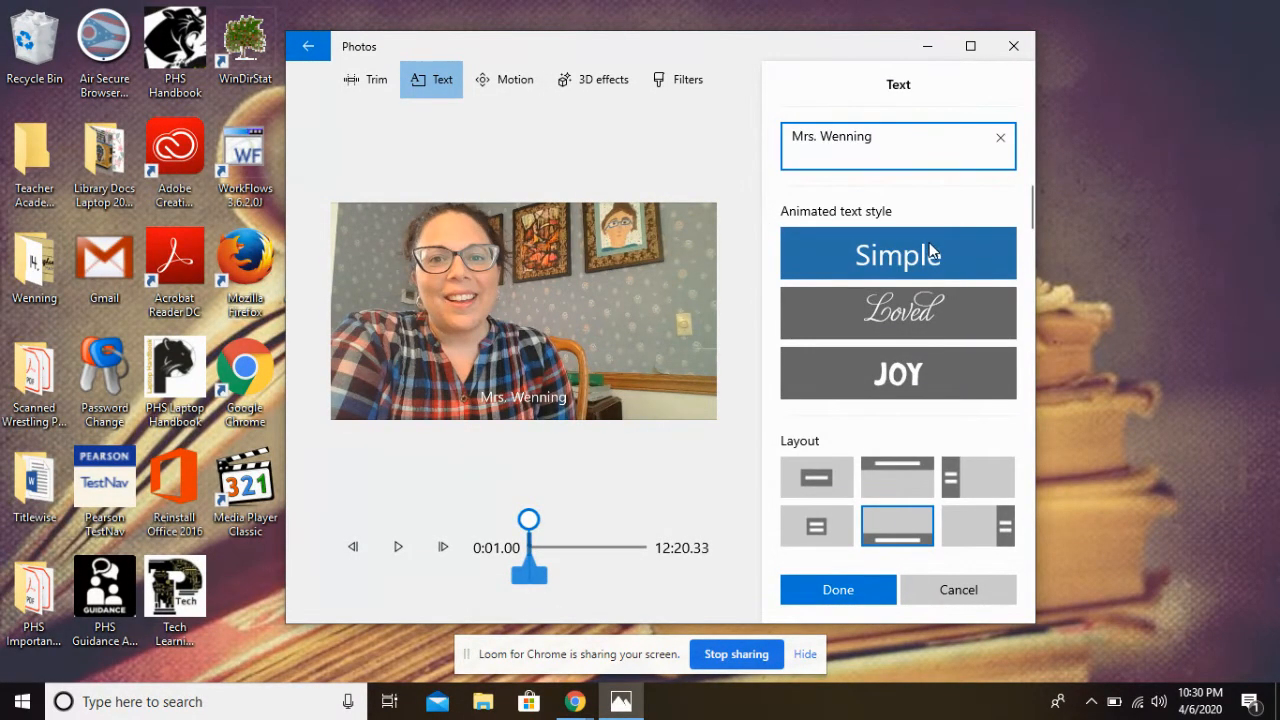
pyautogui.click(949, 311)
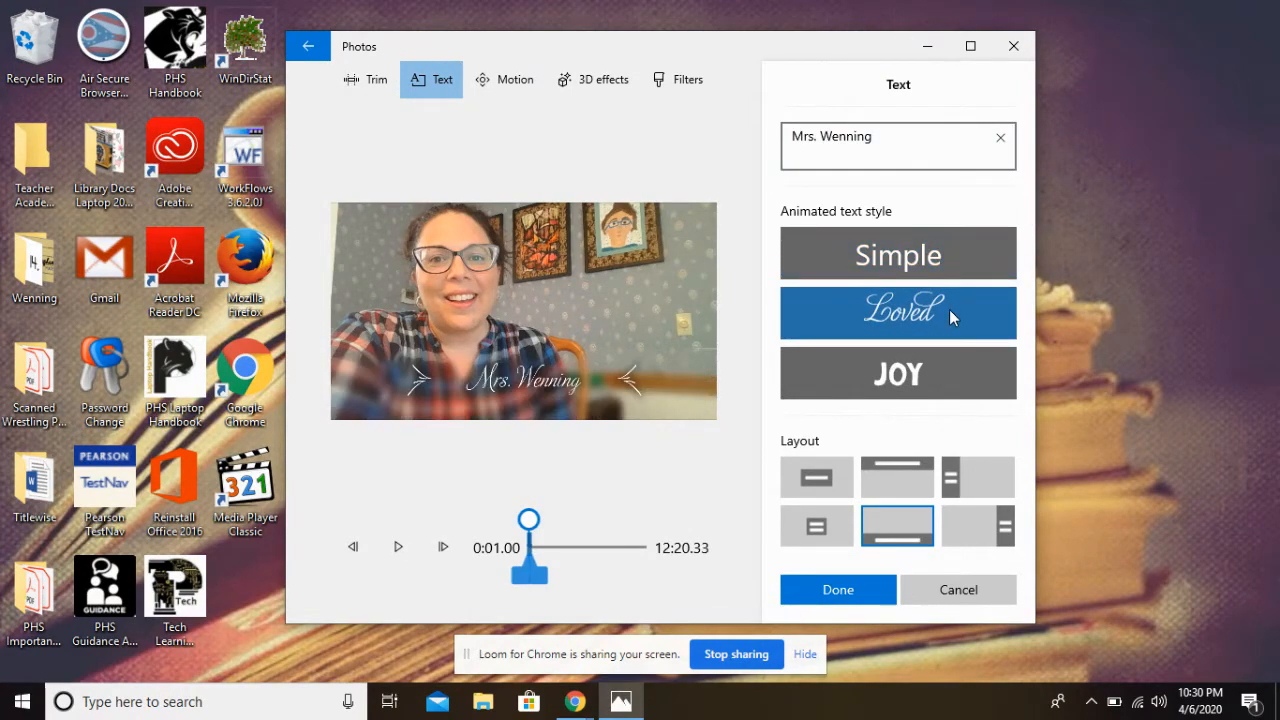
pyautogui.click(963, 385)
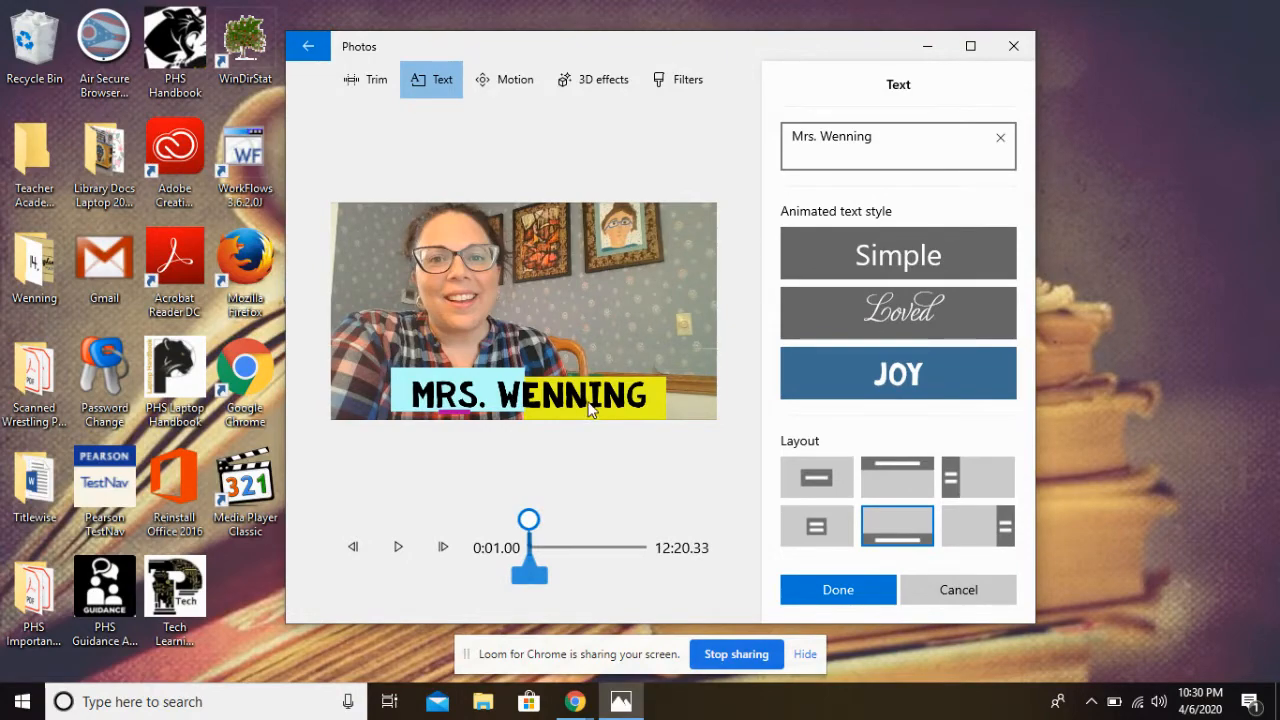
# Try the other title layouts and return to the Bottom layout
pyautogui.click(824, 481)
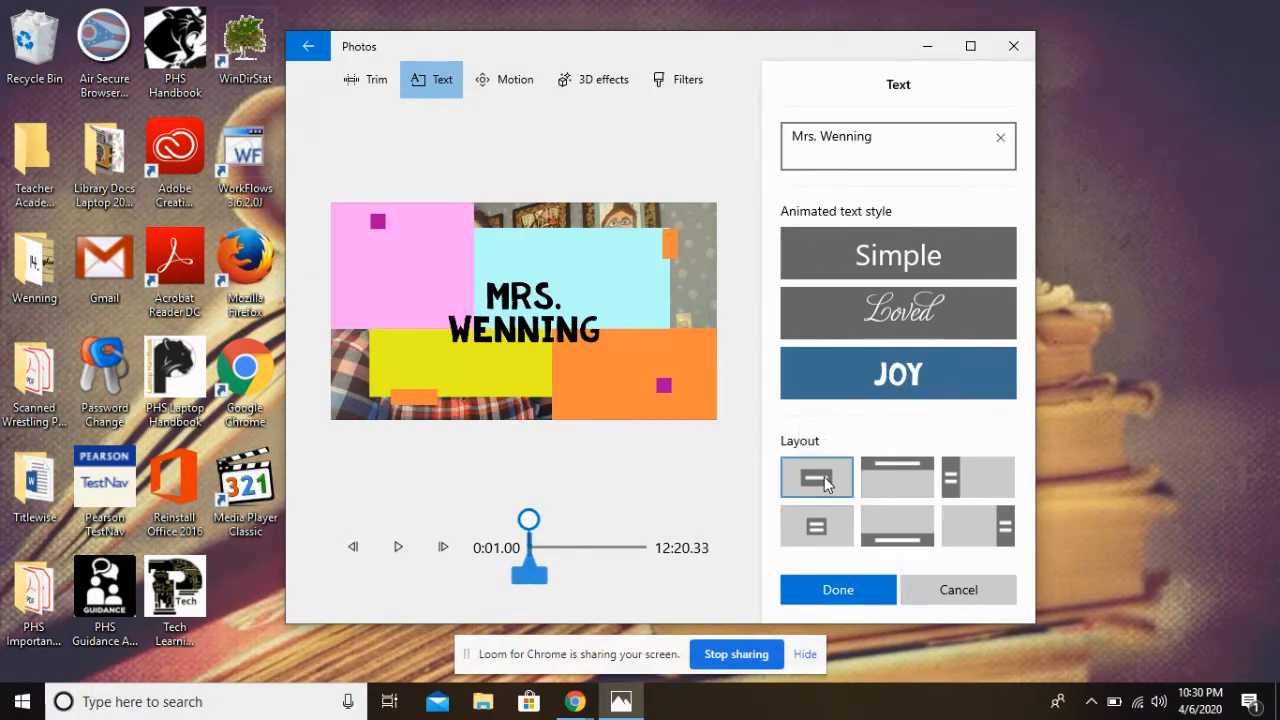
pyautogui.click(895, 471)
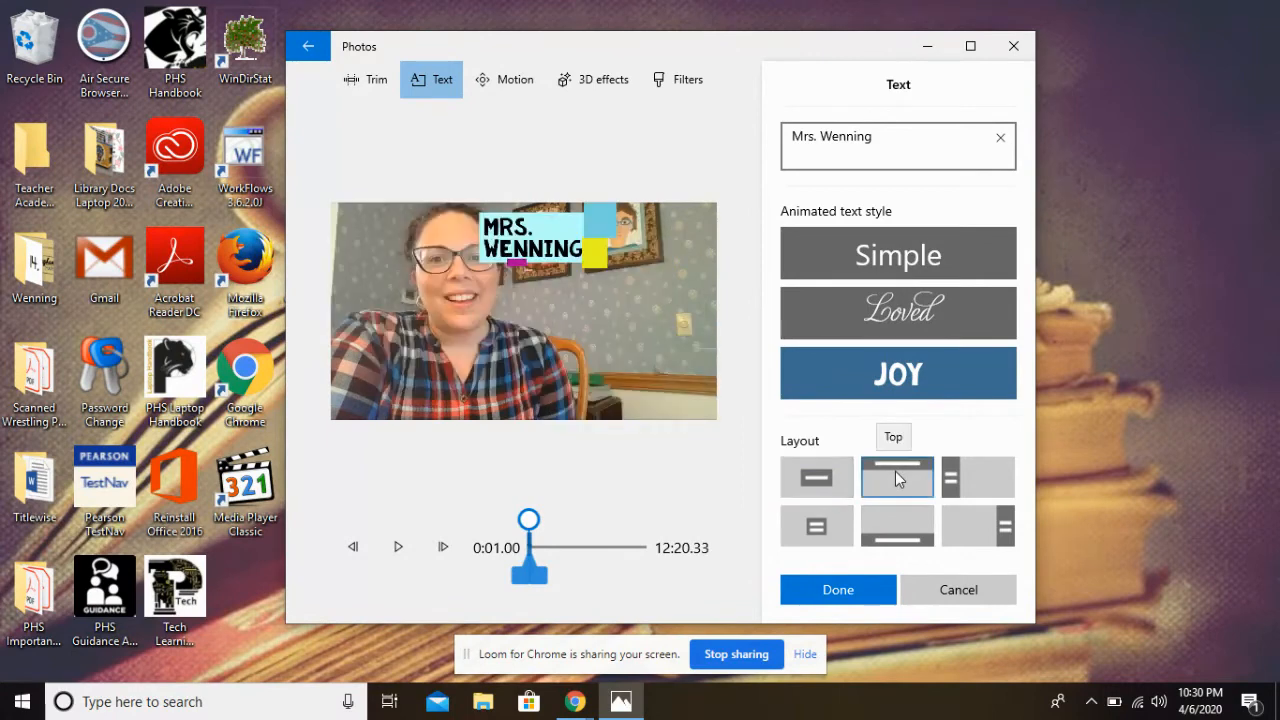
pyautogui.click(954, 476)
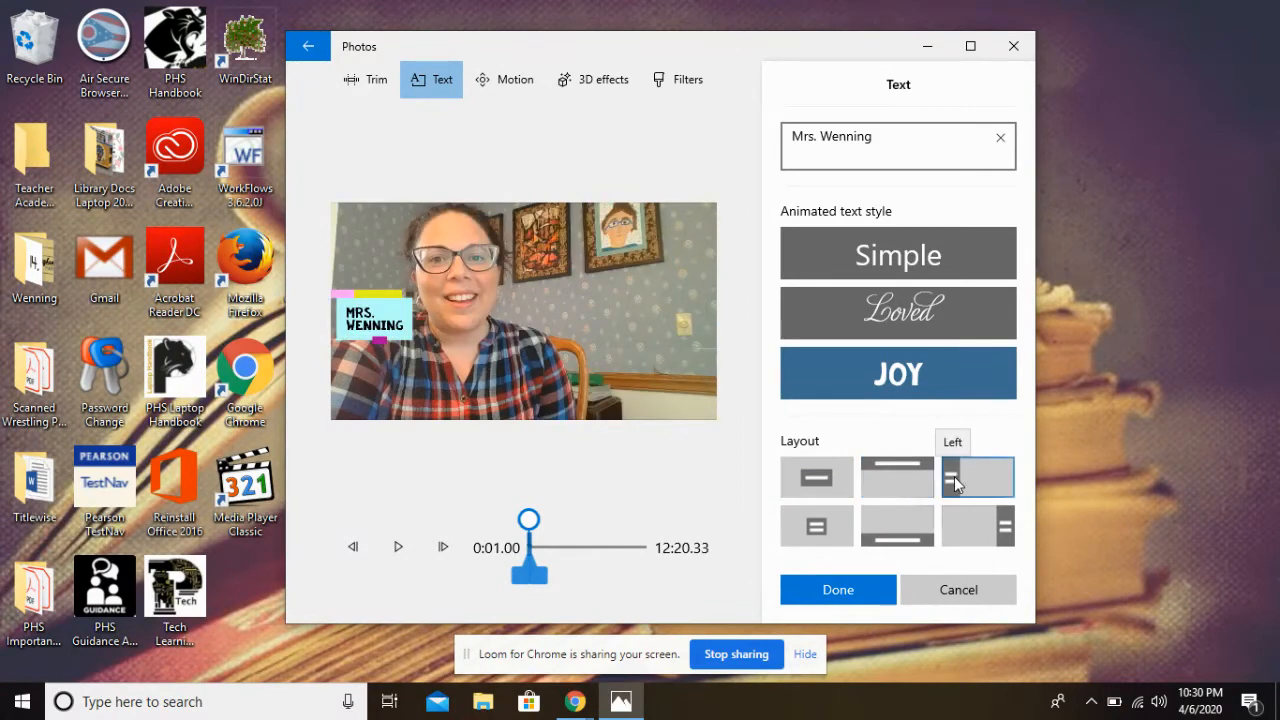
pyautogui.click(808, 528)
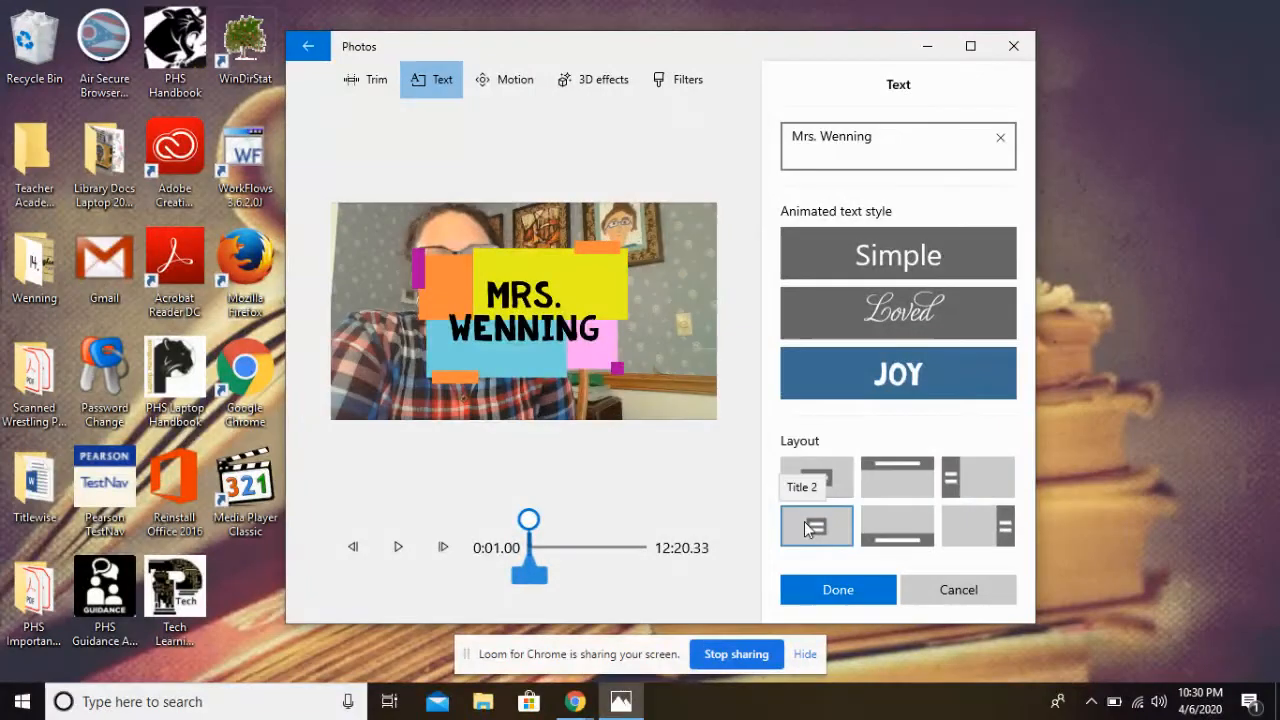
pyautogui.click(919, 539)
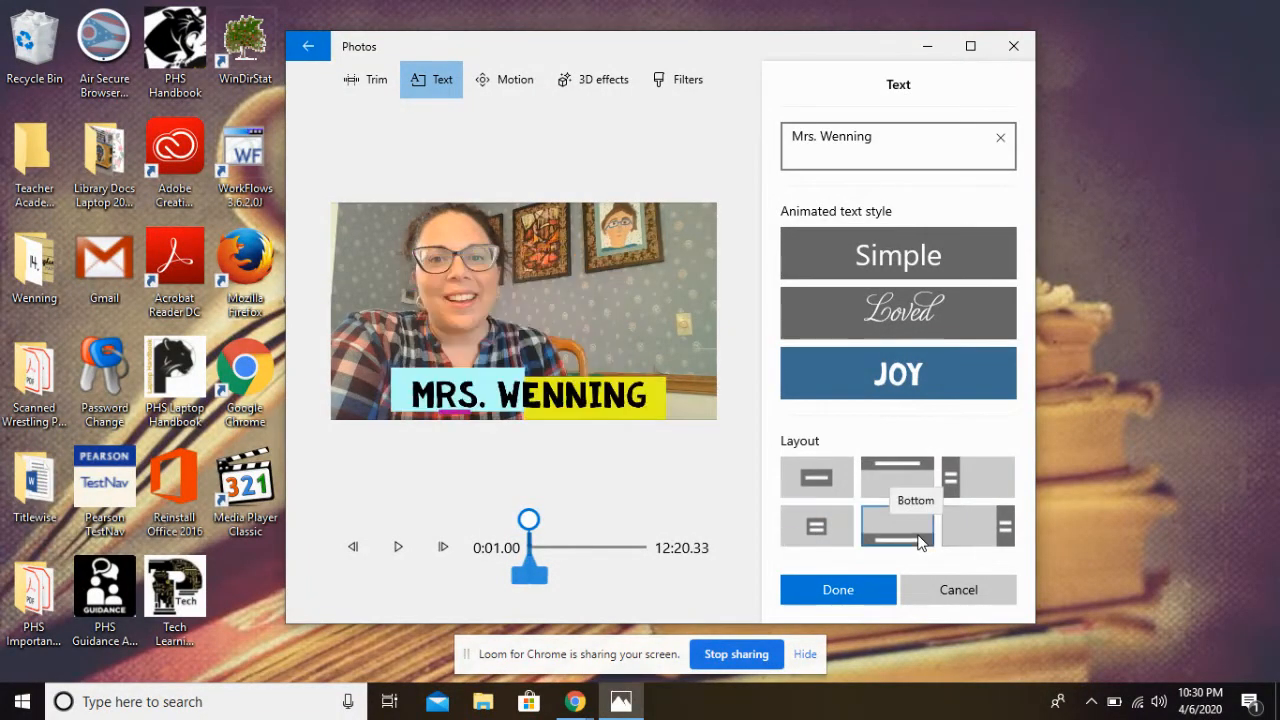
pyautogui.click(977, 535)
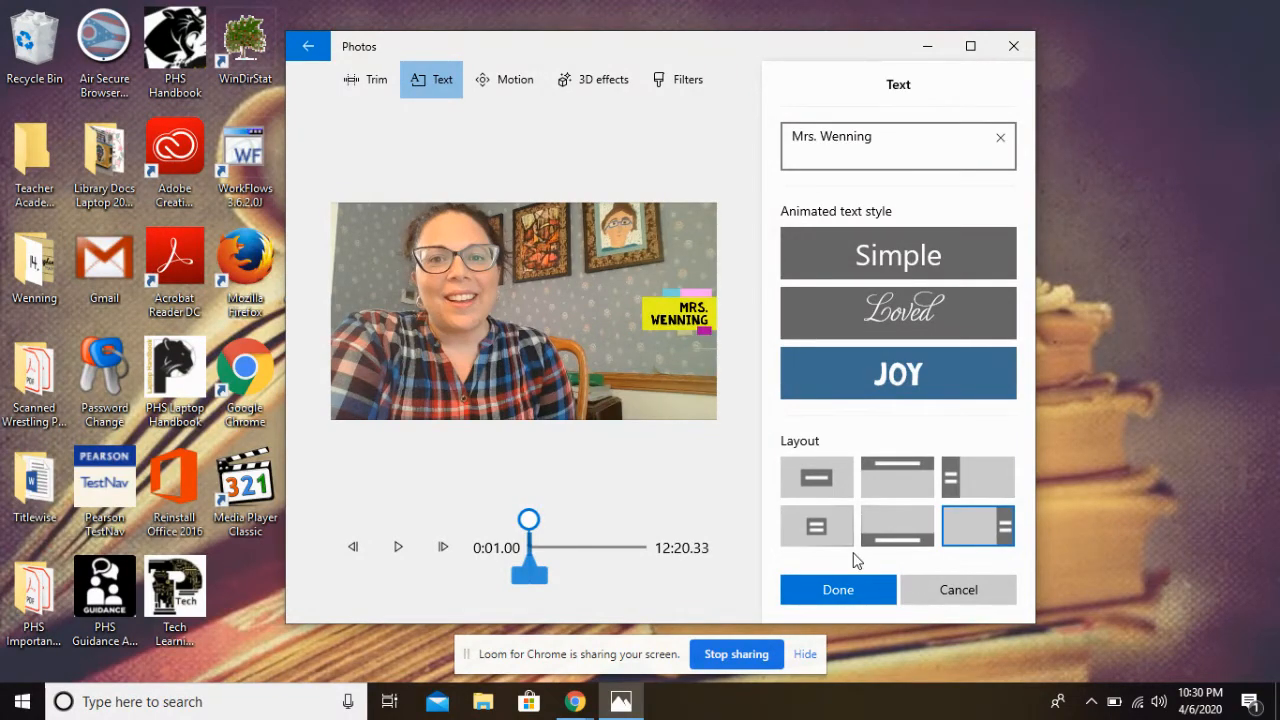
pyautogui.click(895, 524)
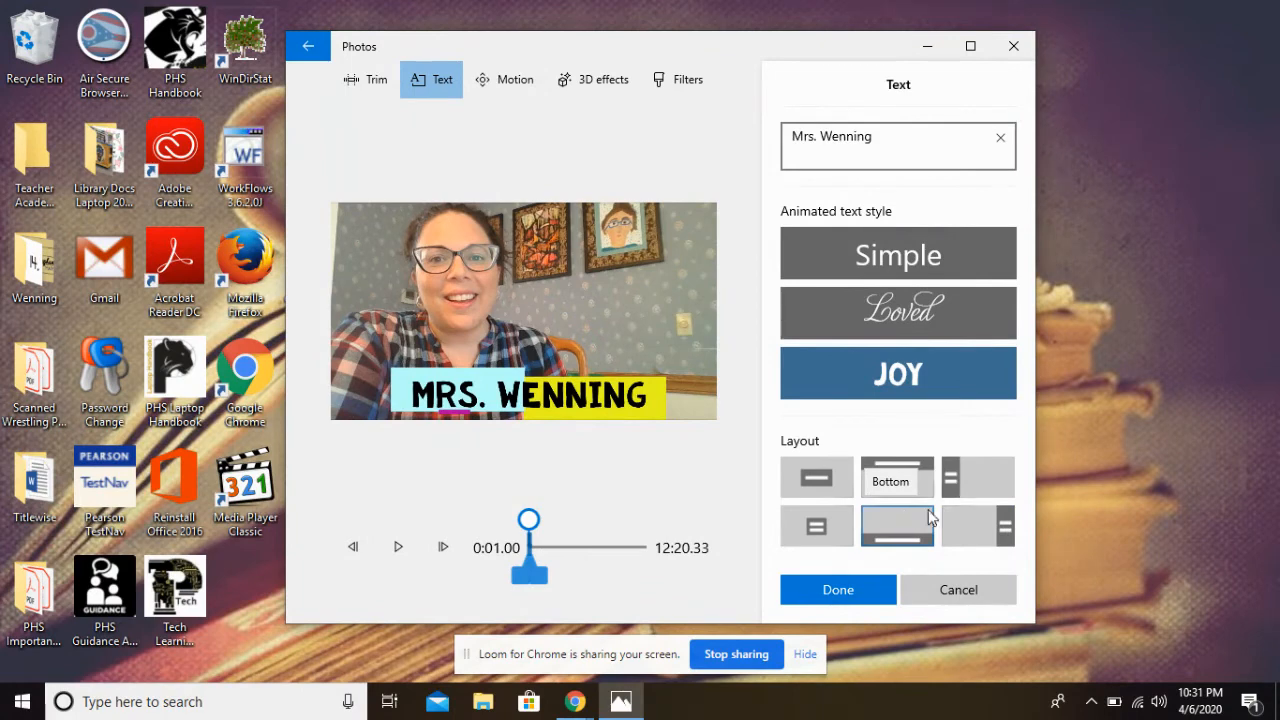
pyautogui.click(980, 528)
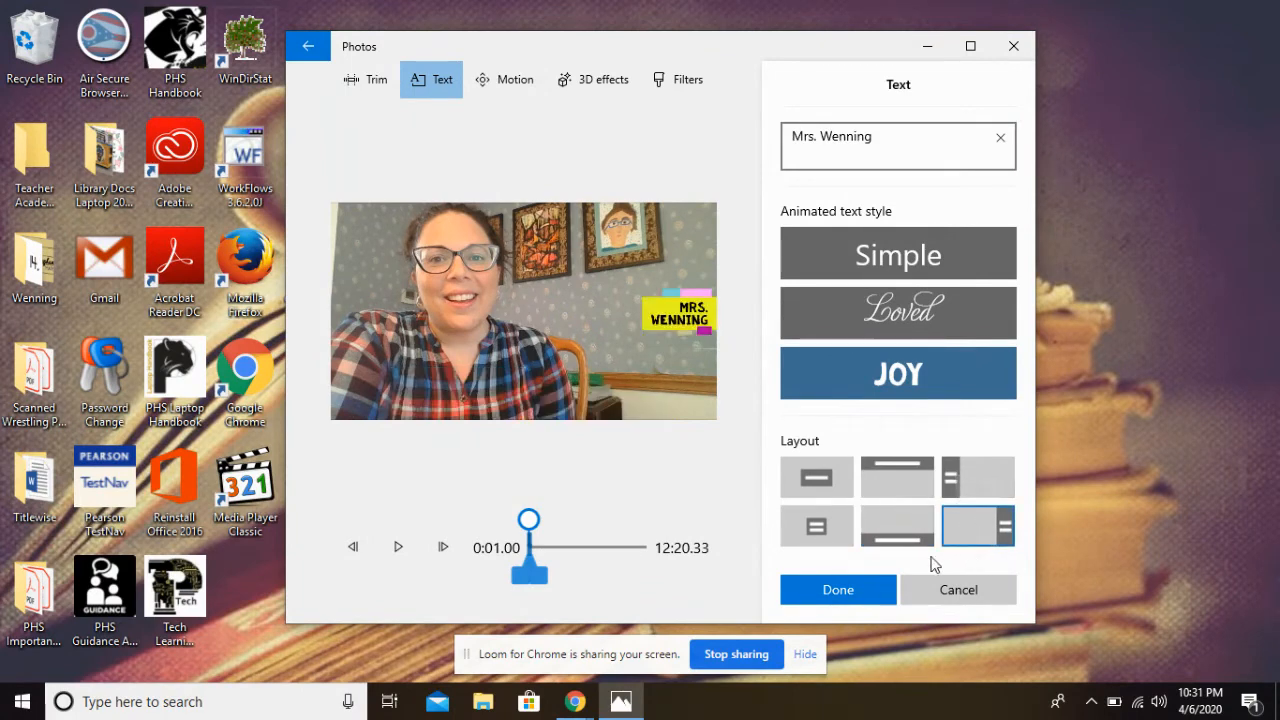
pyautogui.click(907, 537)
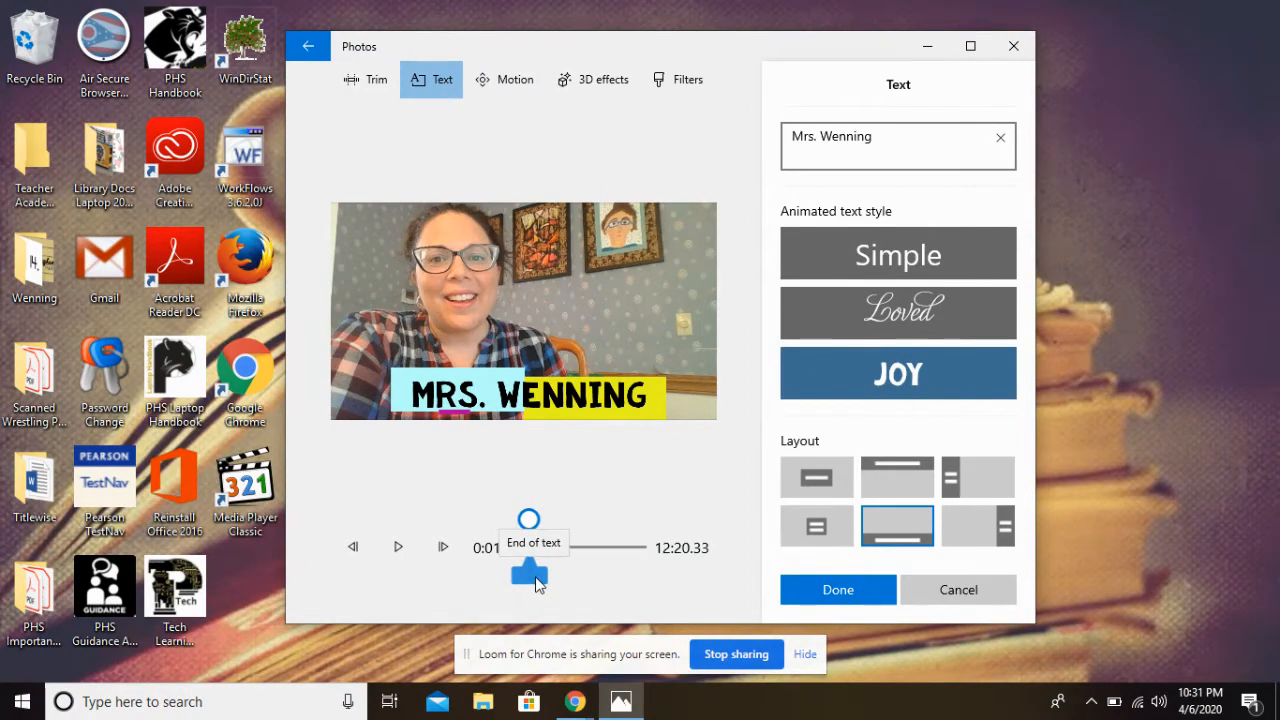
# Extend the end of the title's duration slightly on the clip timeline and confirm the text
pyautogui.moveTo(536, 577); pyautogui.dragTo(541, 575)
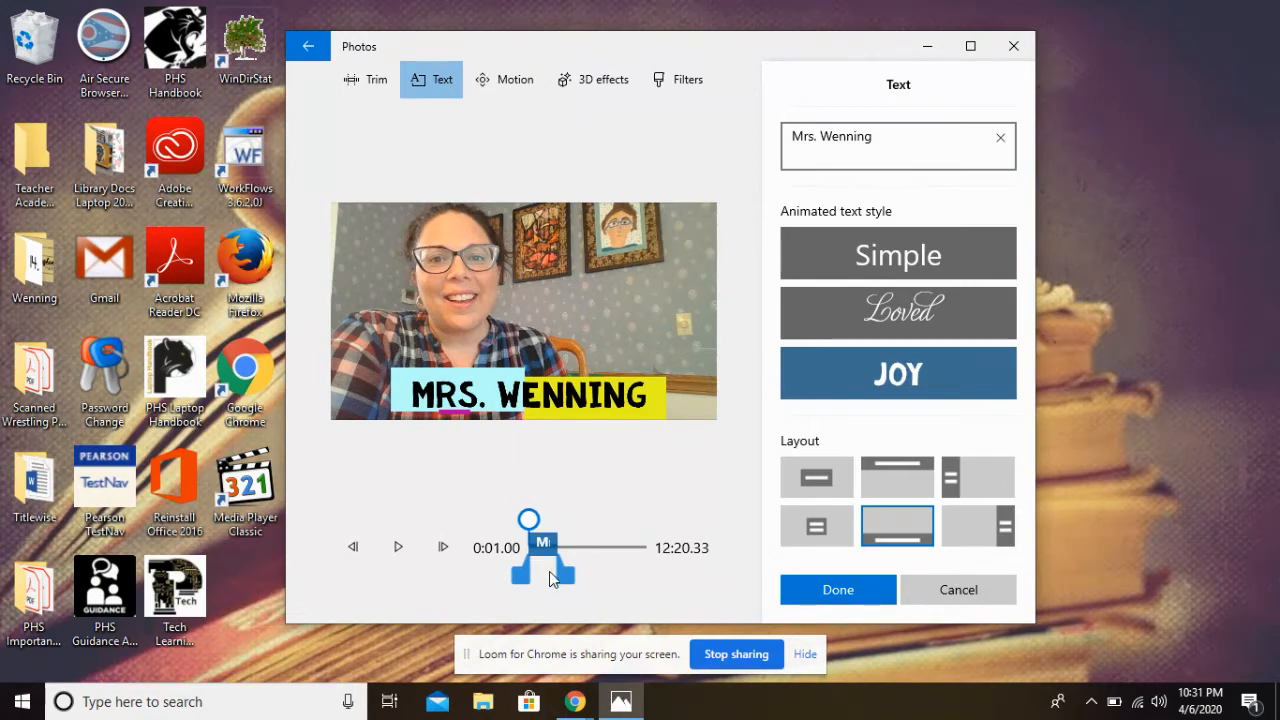
pyautogui.moveTo(566, 577); pyautogui.dragTo(573, 577)
pyautogui.click(824, 586)
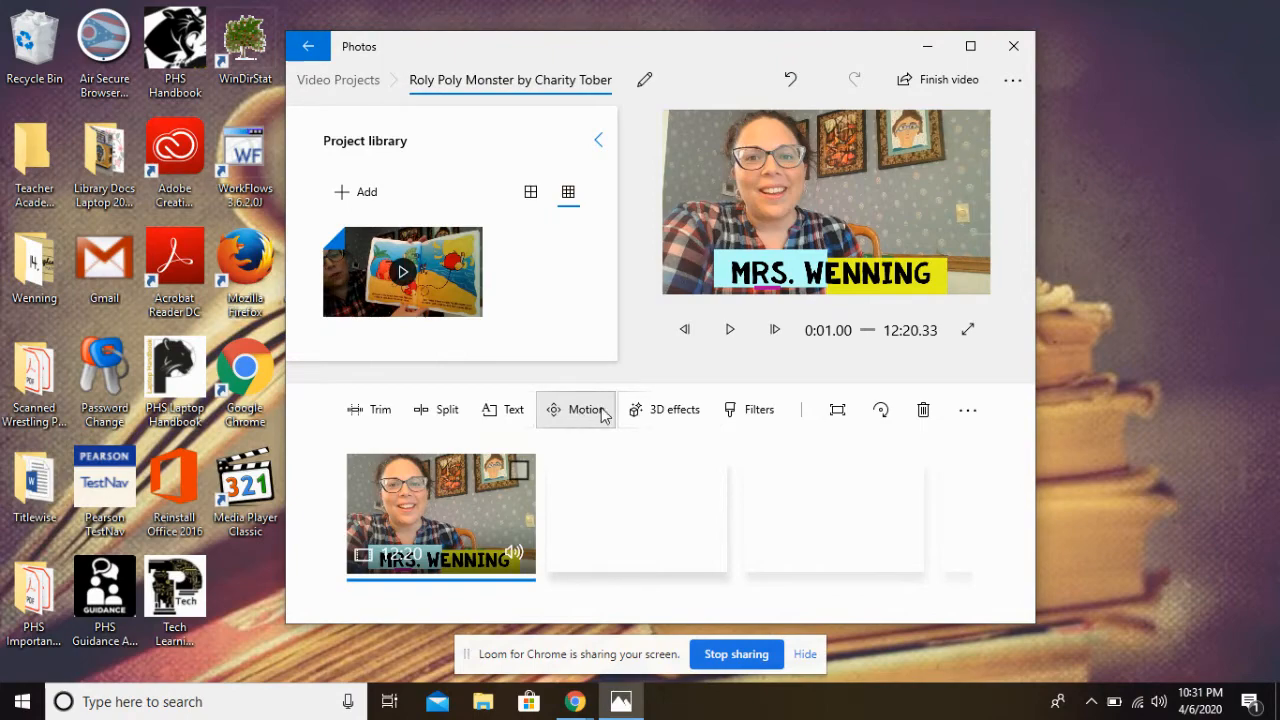
# Add the Balloons 3D effect, move and enlarge it over the right side of the frame, and confirm
pyautogui.click(674, 411)
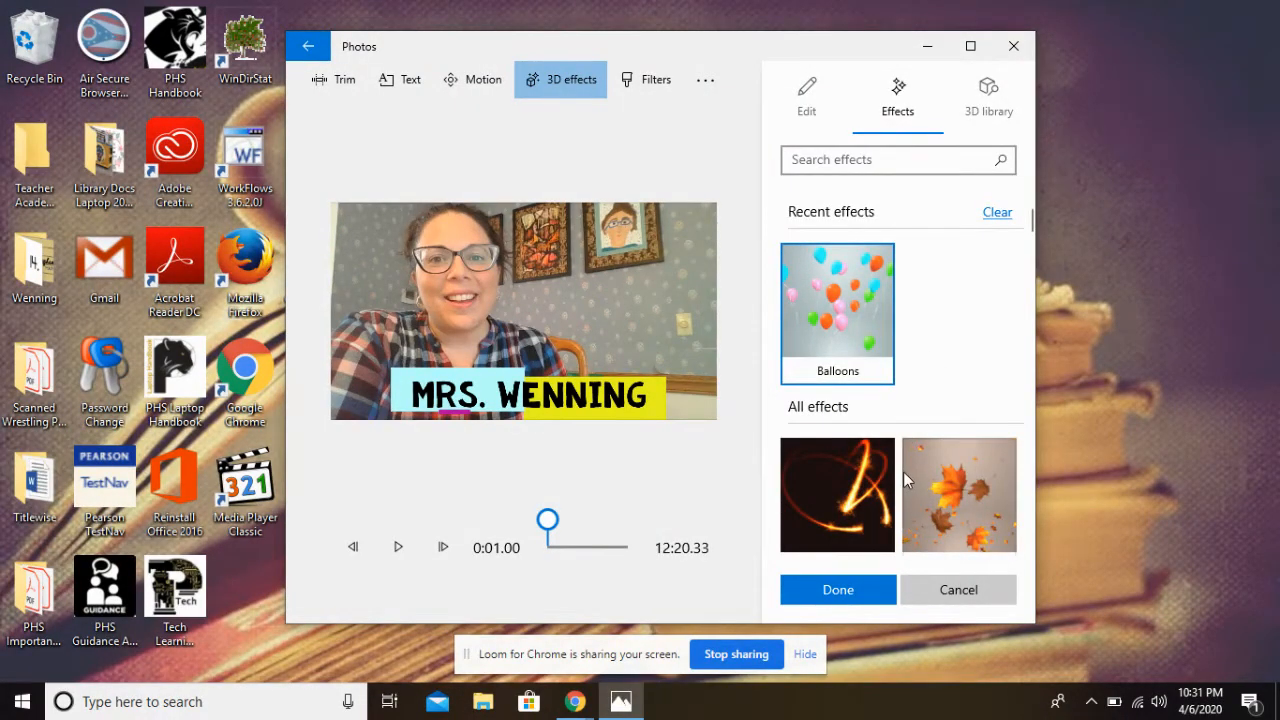
pyautogui.click(836, 336)
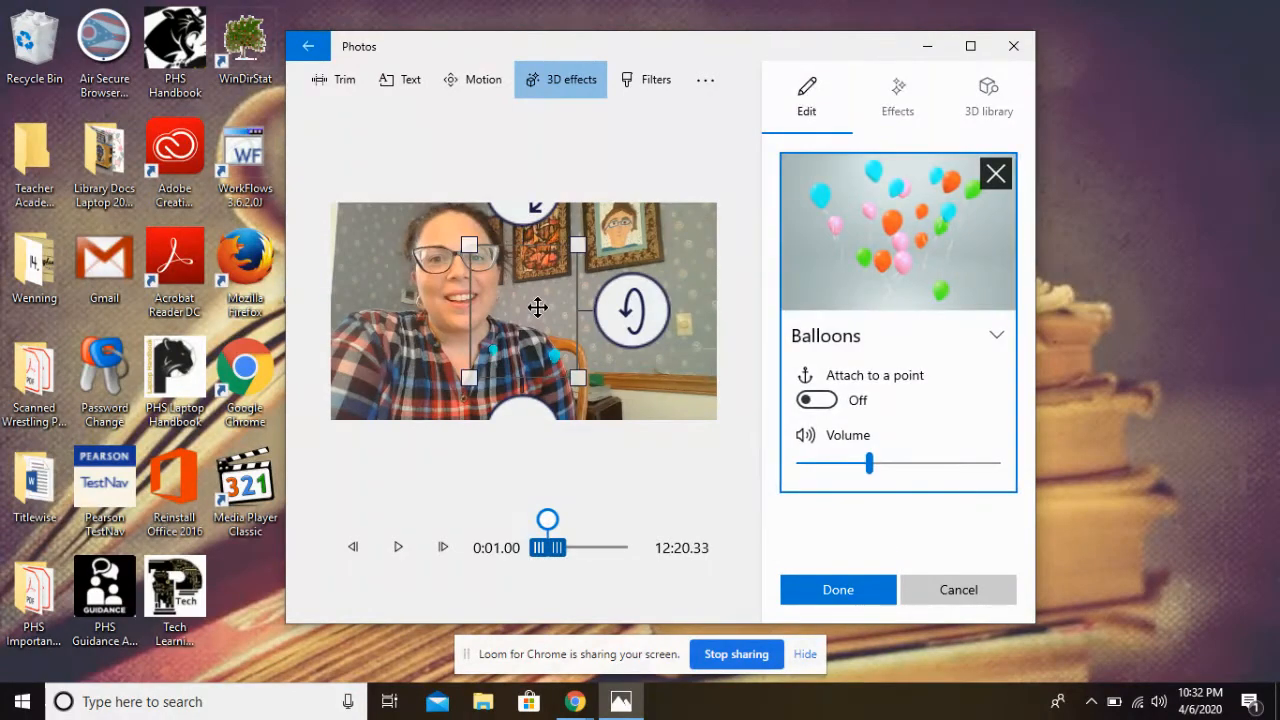
pyautogui.moveTo(534, 306); pyautogui.dragTo(651, 341)
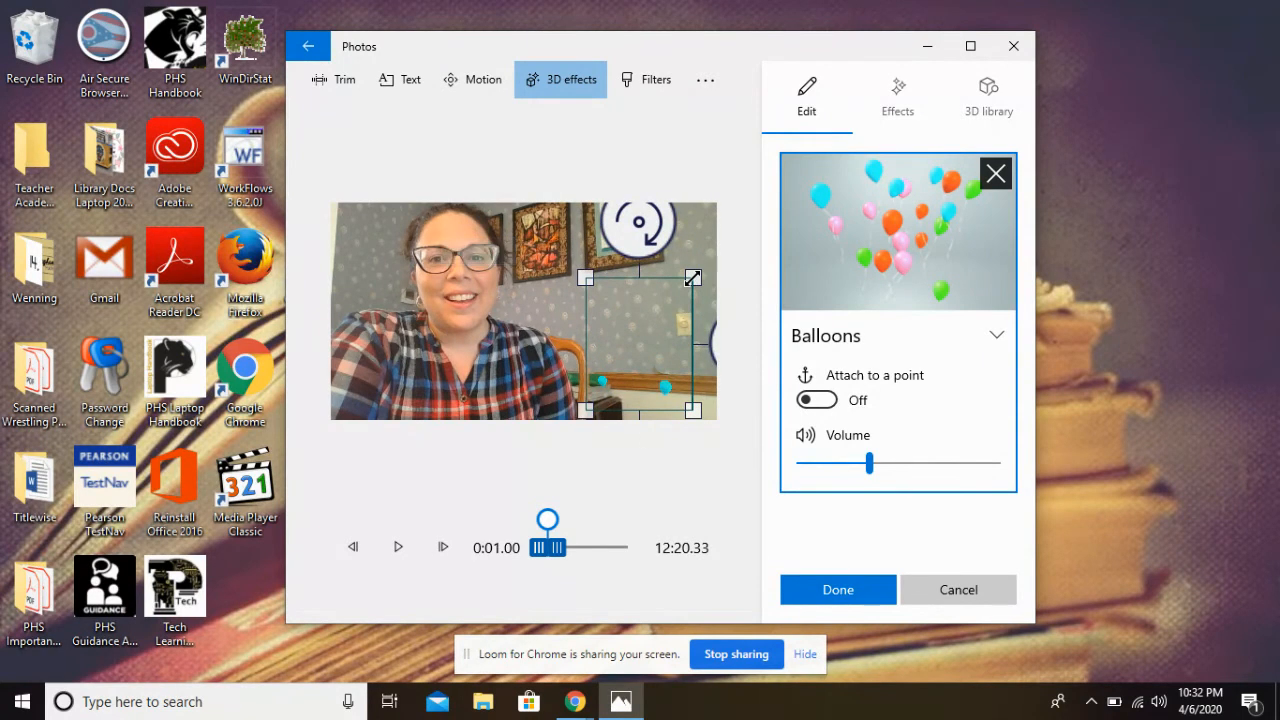
pyautogui.moveTo(692, 277); pyautogui.dragTo(708, 257)
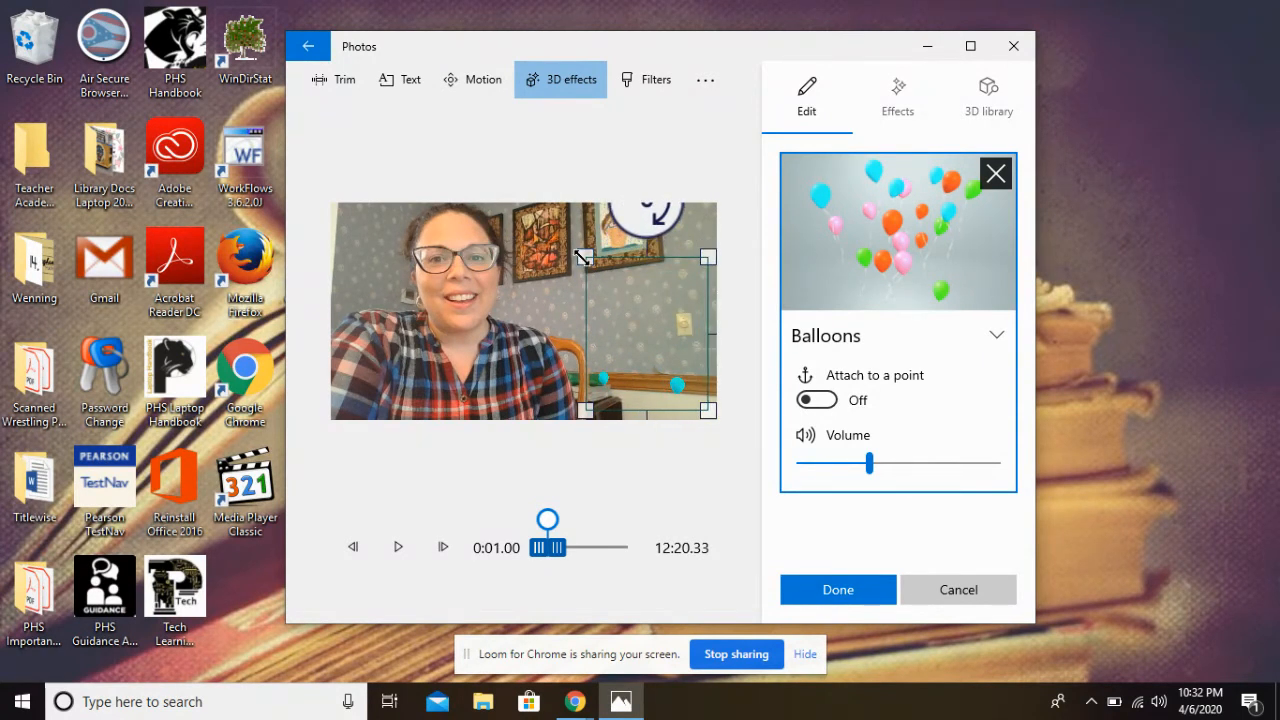
pyautogui.moveTo(583, 257); pyautogui.dragTo(524, 233)
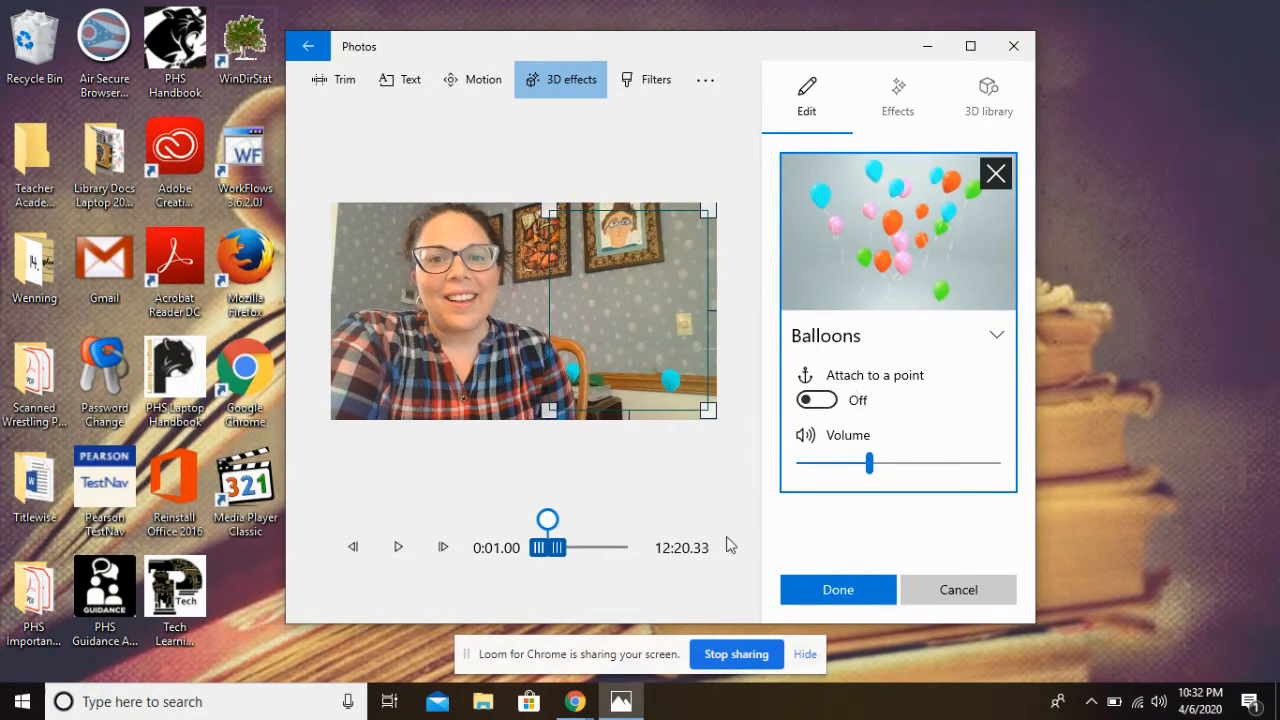
pyautogui.click(835, 592)
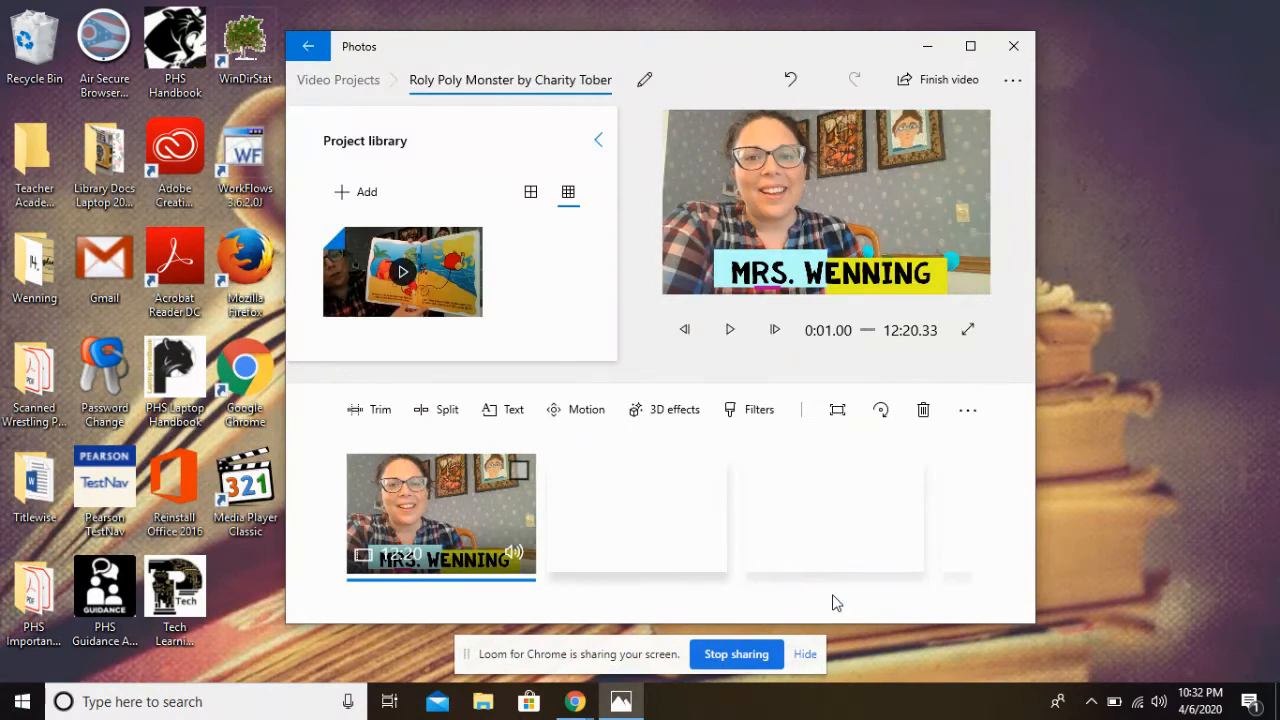
# Play the project preview briefly and pause it
pyautogui.click(735, 337)
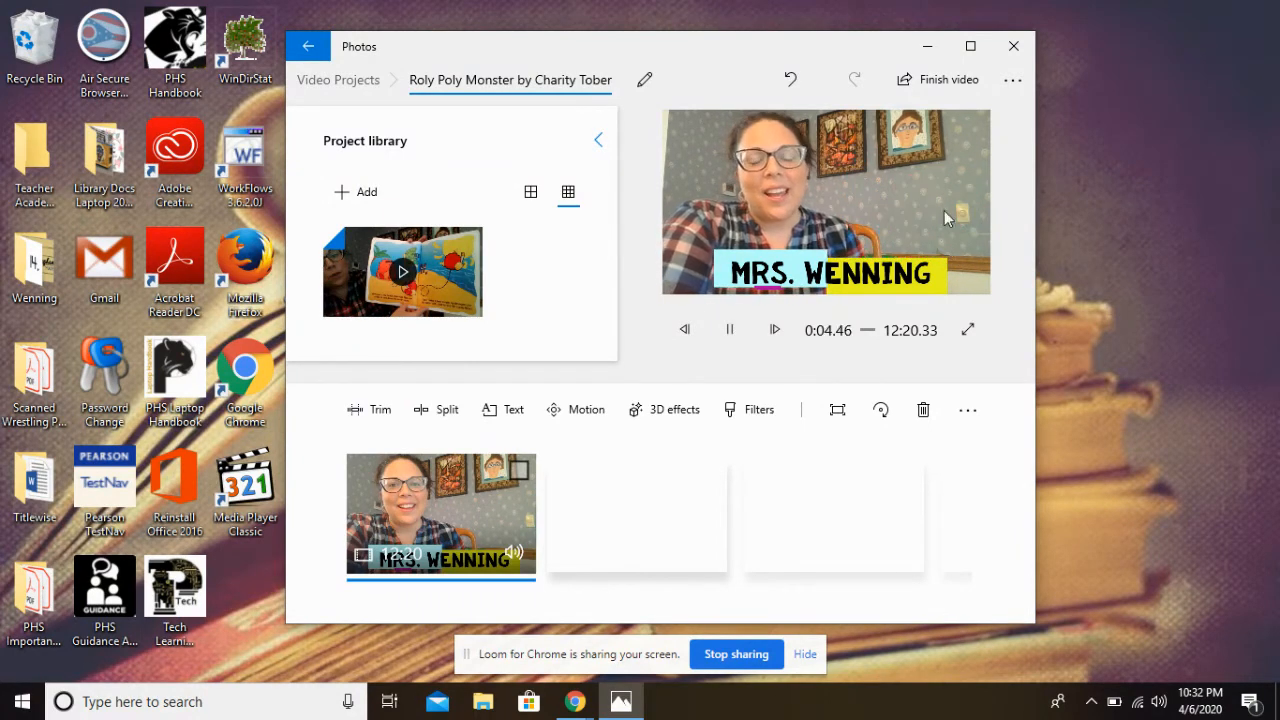
pyautogui.click(733, 338)
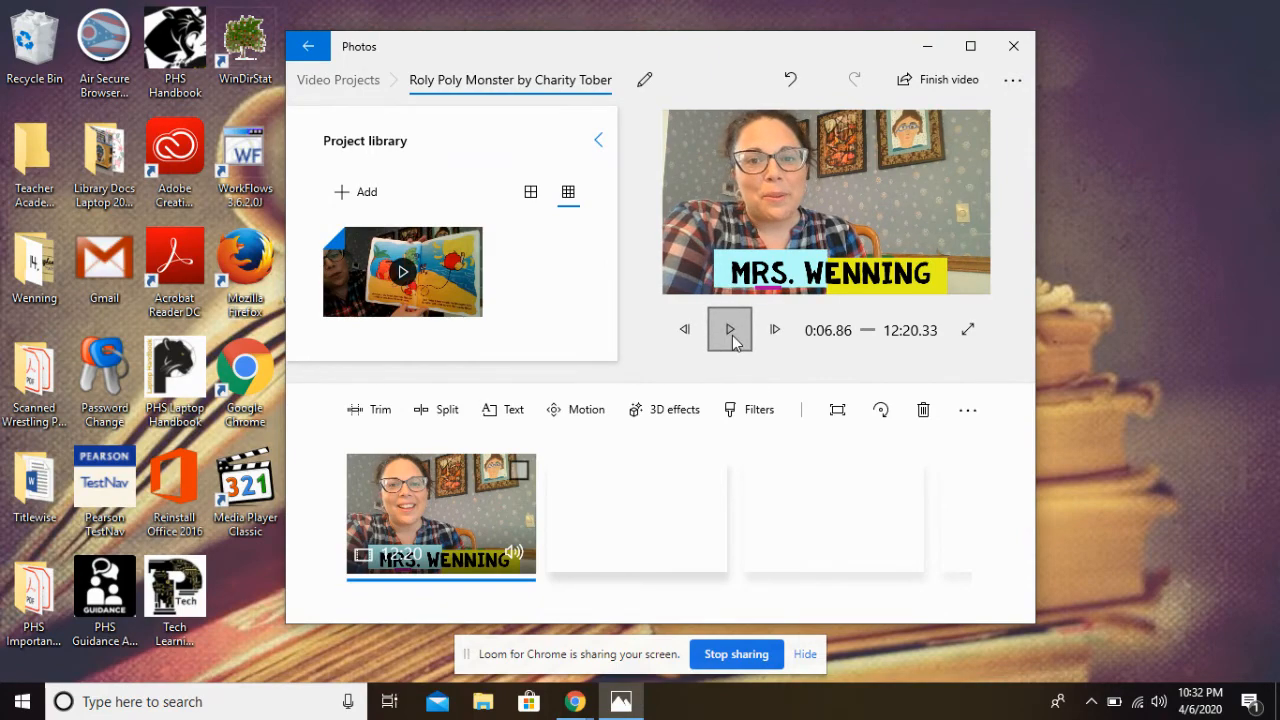
# Try out the Classic, Pearl, Iceberg, Denim, Adventure, Brassy and Sepia filters on the clip, then cancel without applying any filter
pyautogui.click(758, 412)
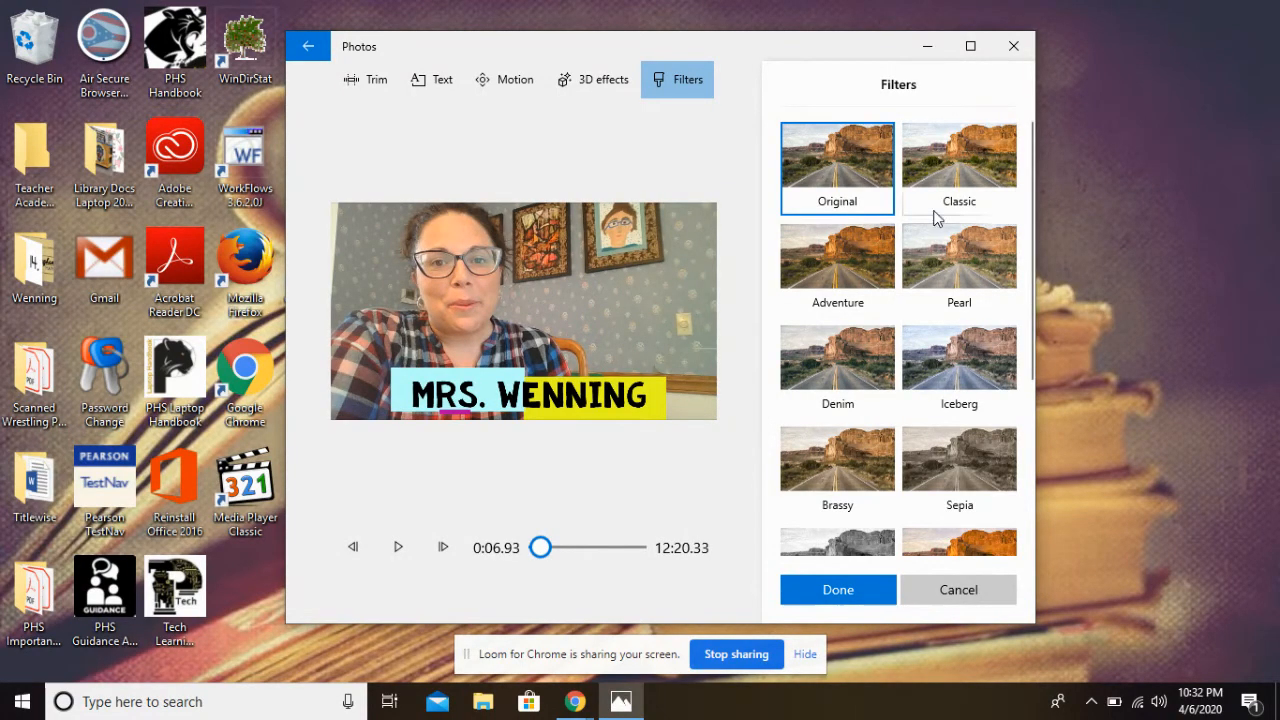
pyautogui.click(964, 167)
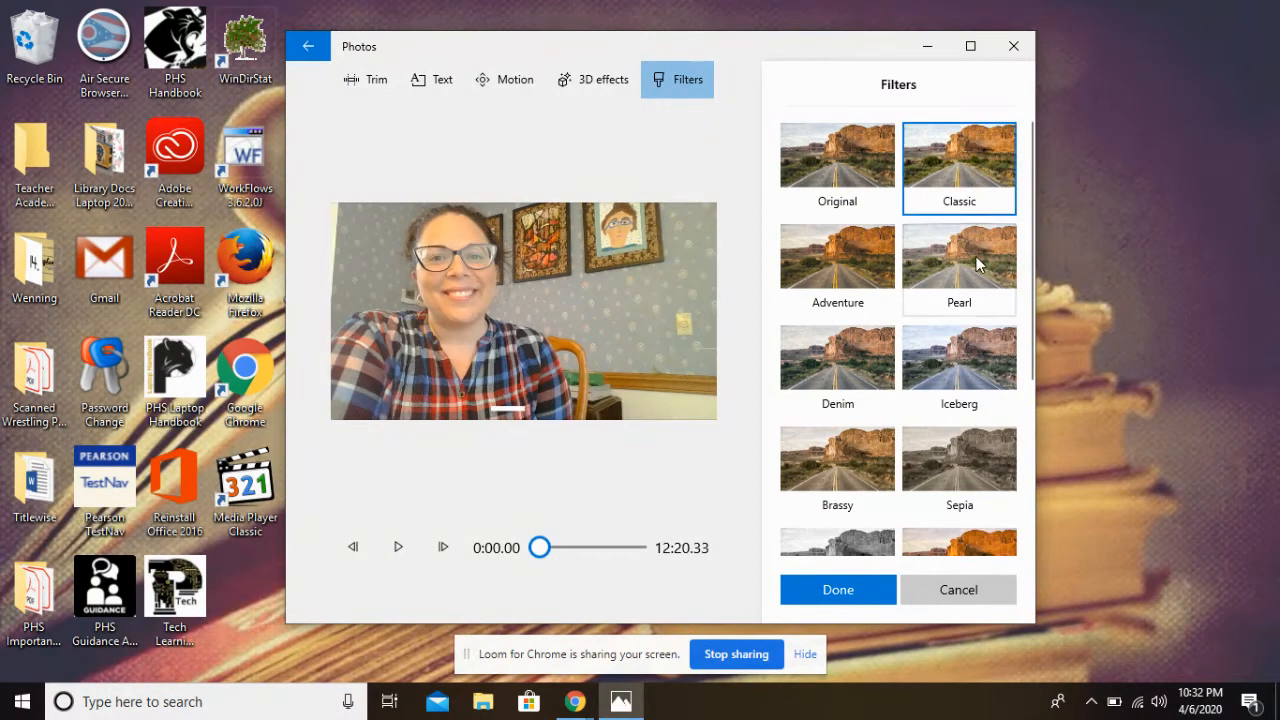
pyautogui.click(976, 256)
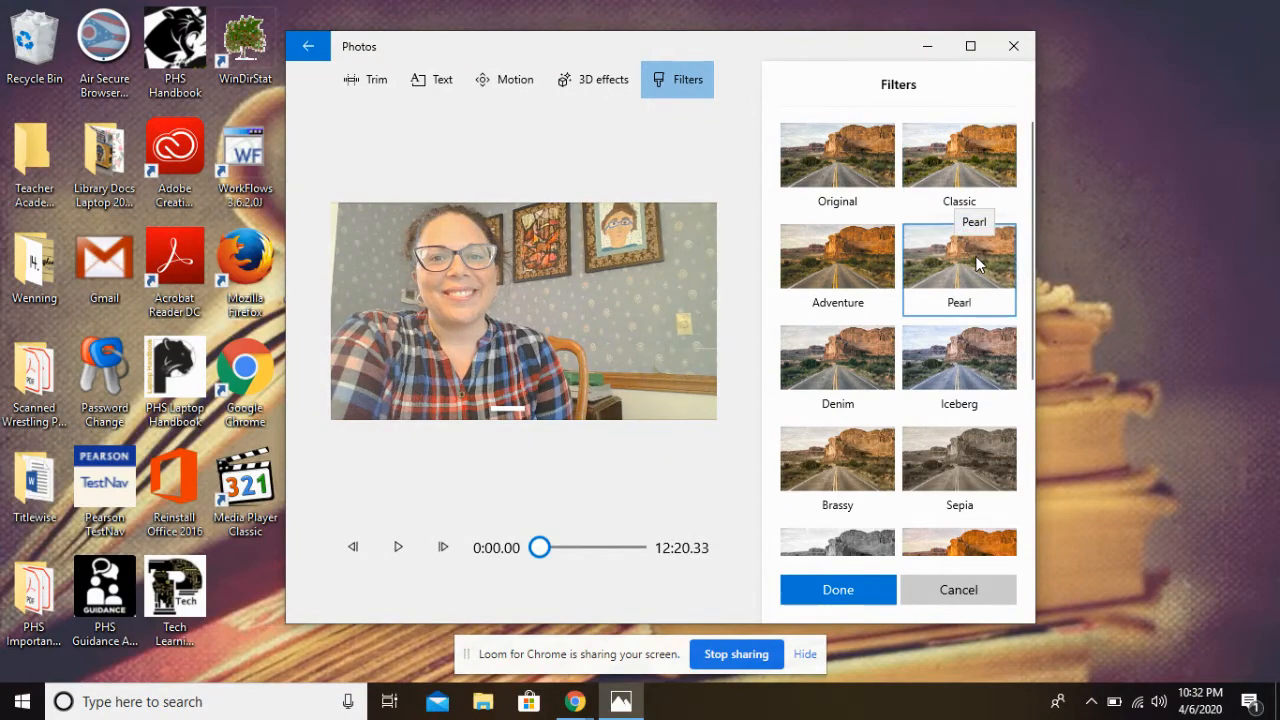
pyautogui.click(976, 366)
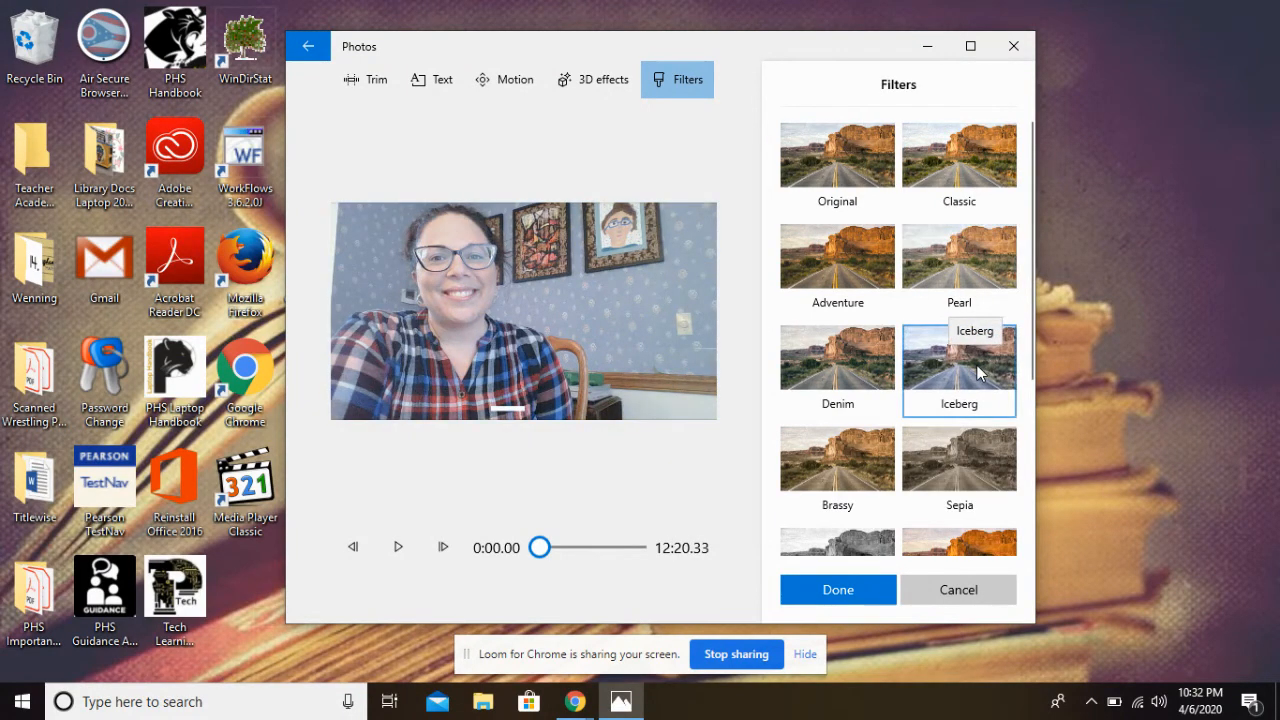
pyautogui.click(838, 386)
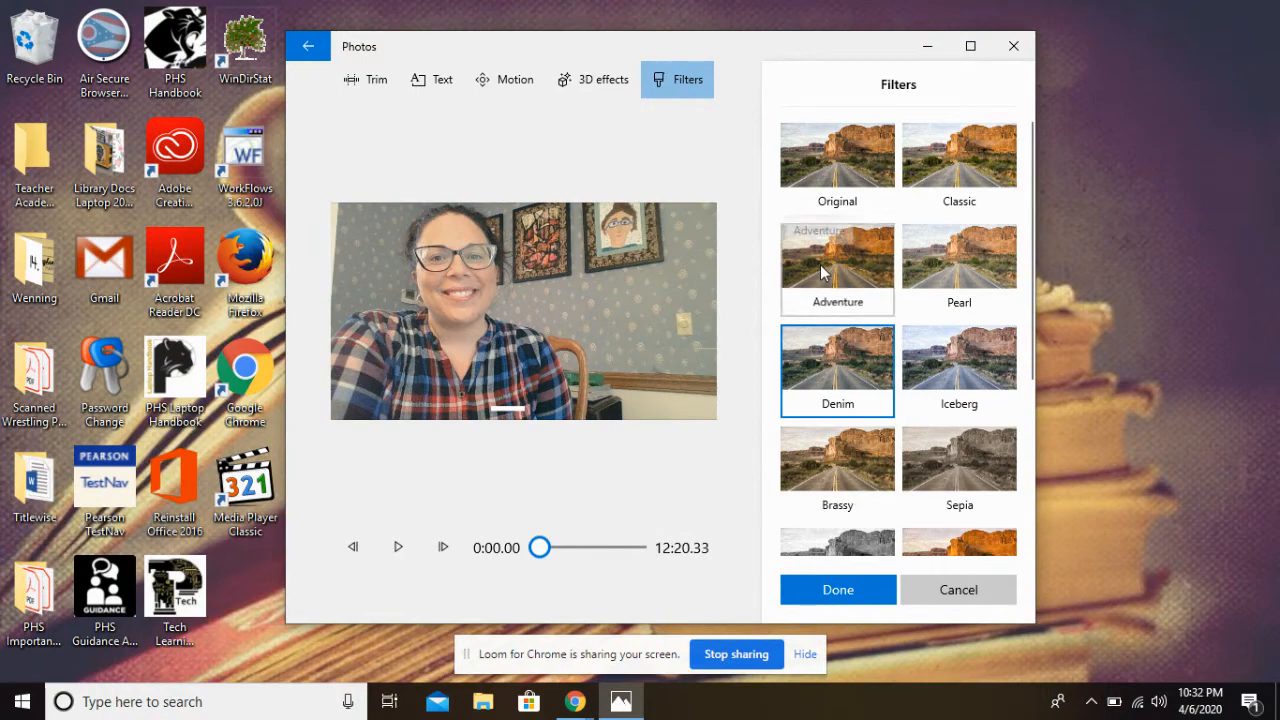
pyautogui.click(822, 272)
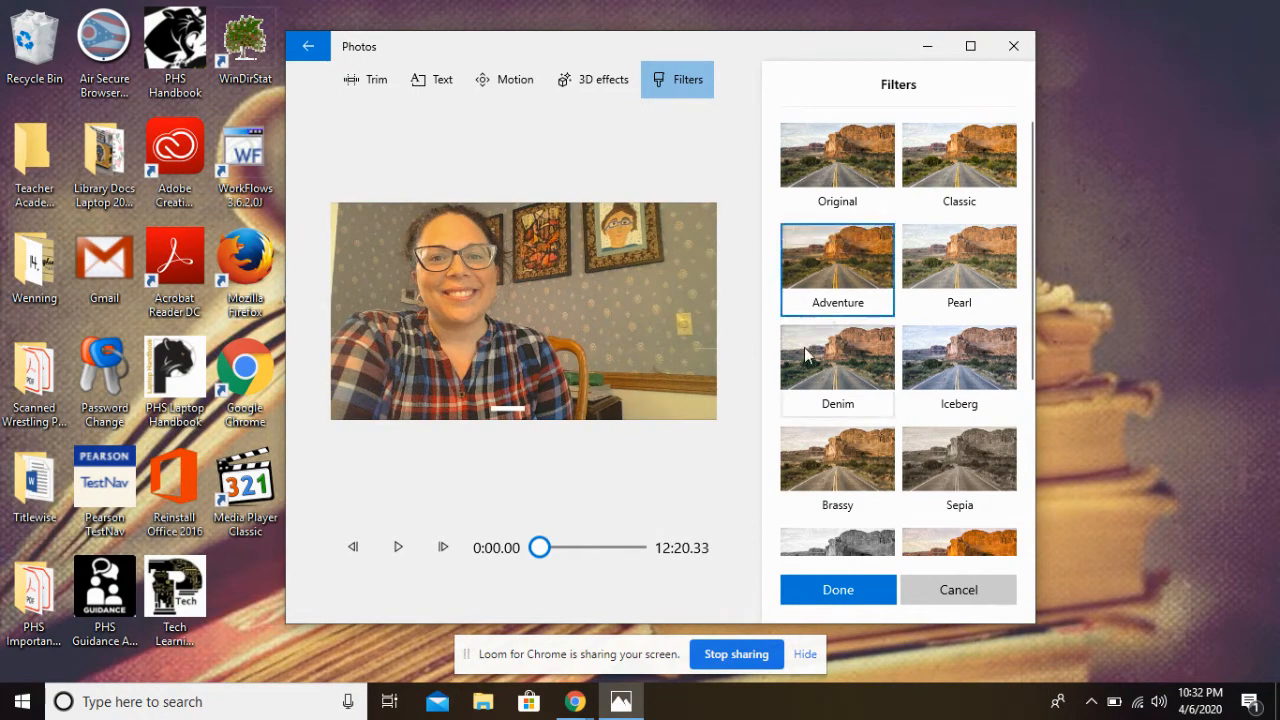
pyautogui.click(815, 455)
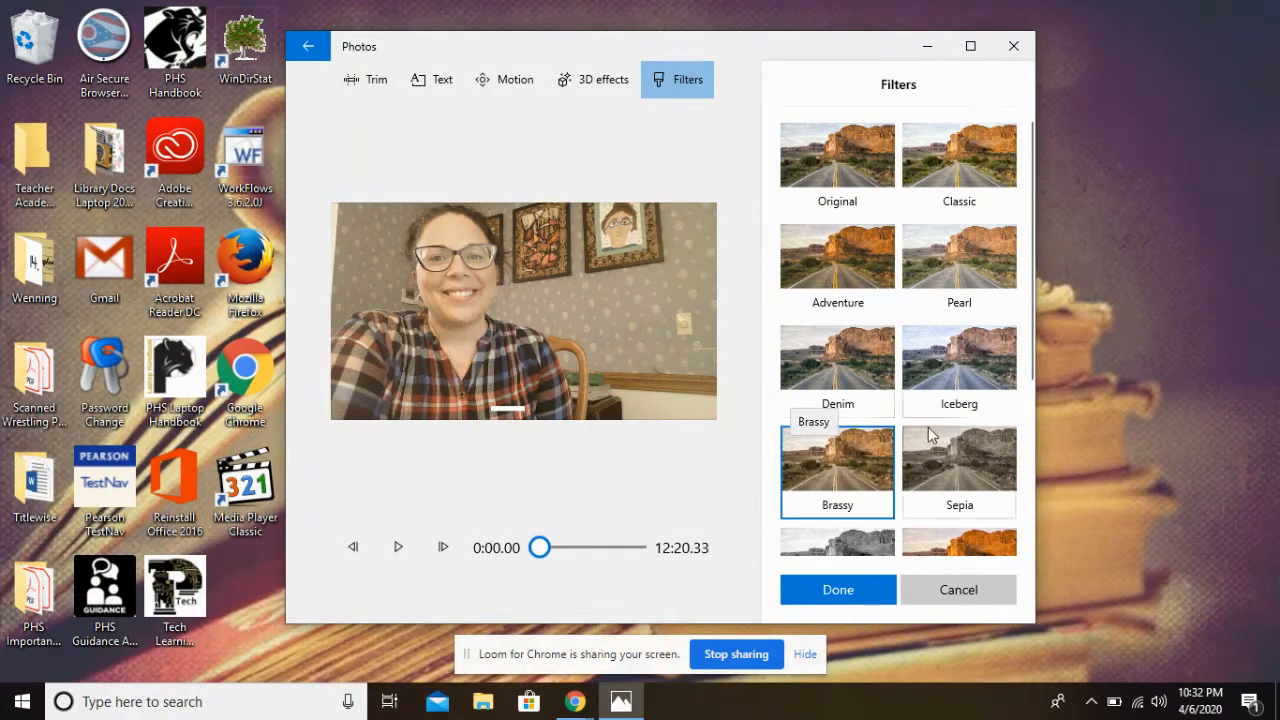
pyautogui.click(966, 455)
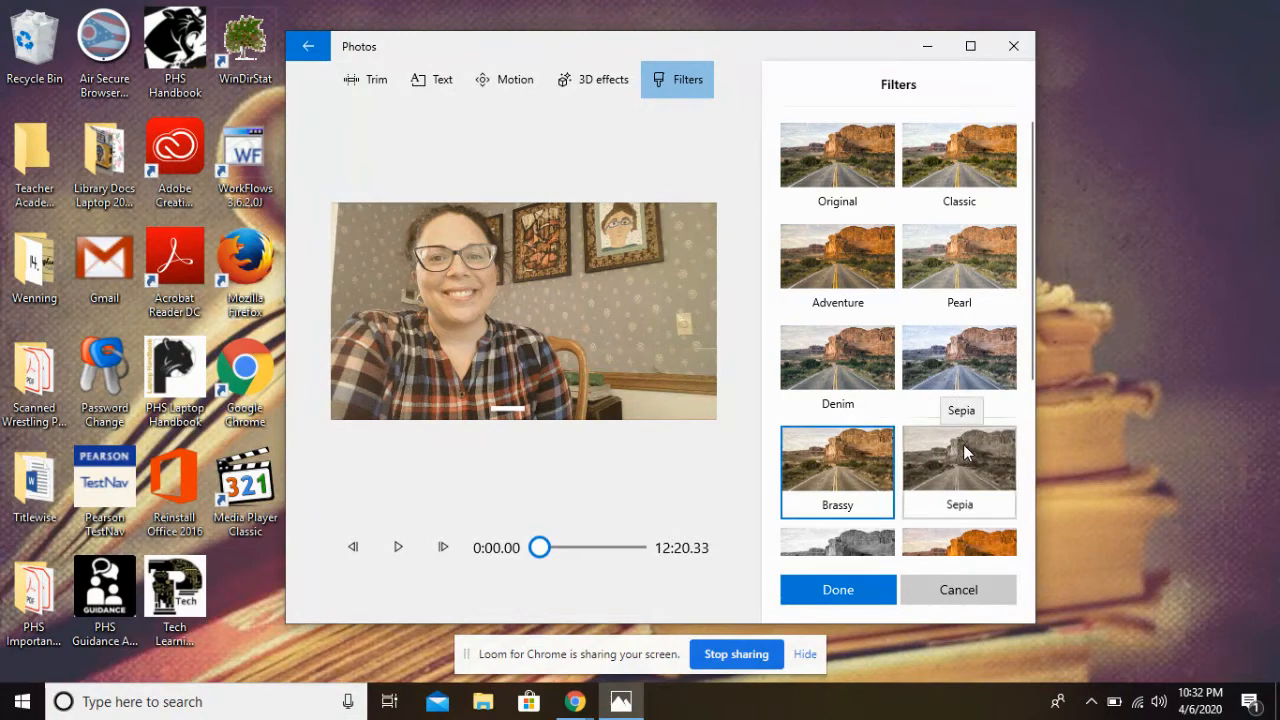
pyautogui.click(970, 532)
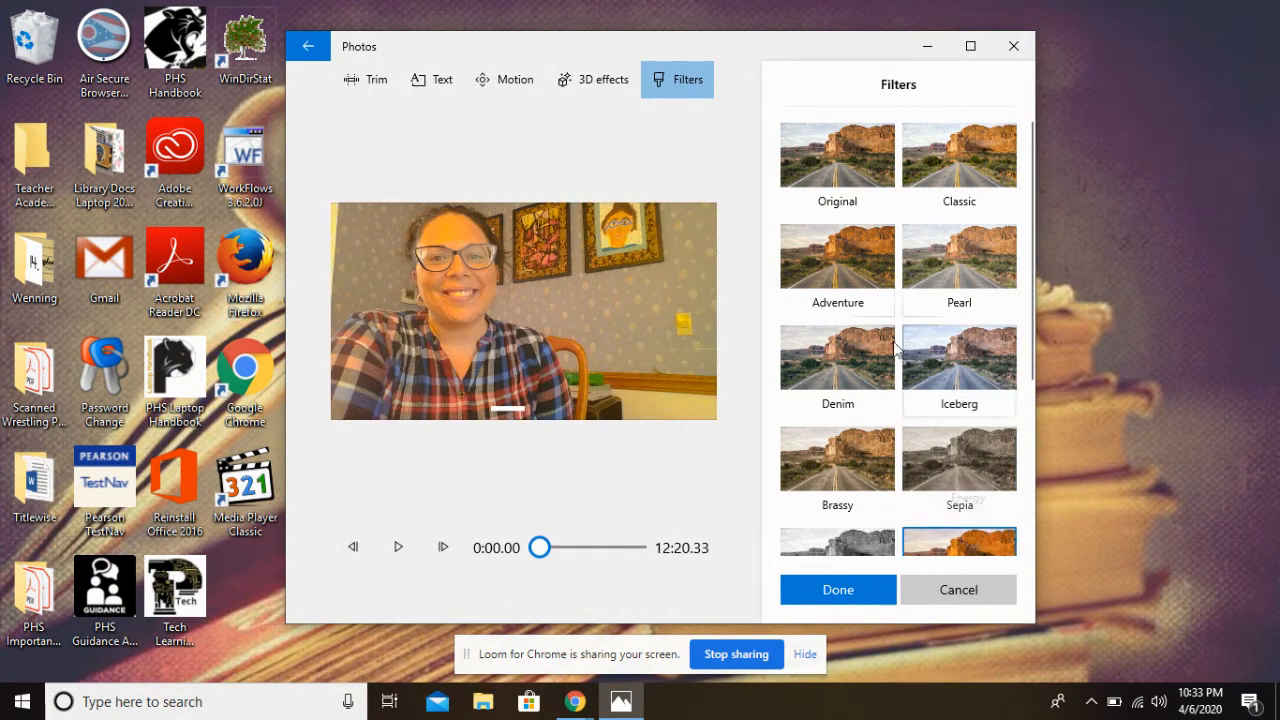
pyautogui.click(843, 177)
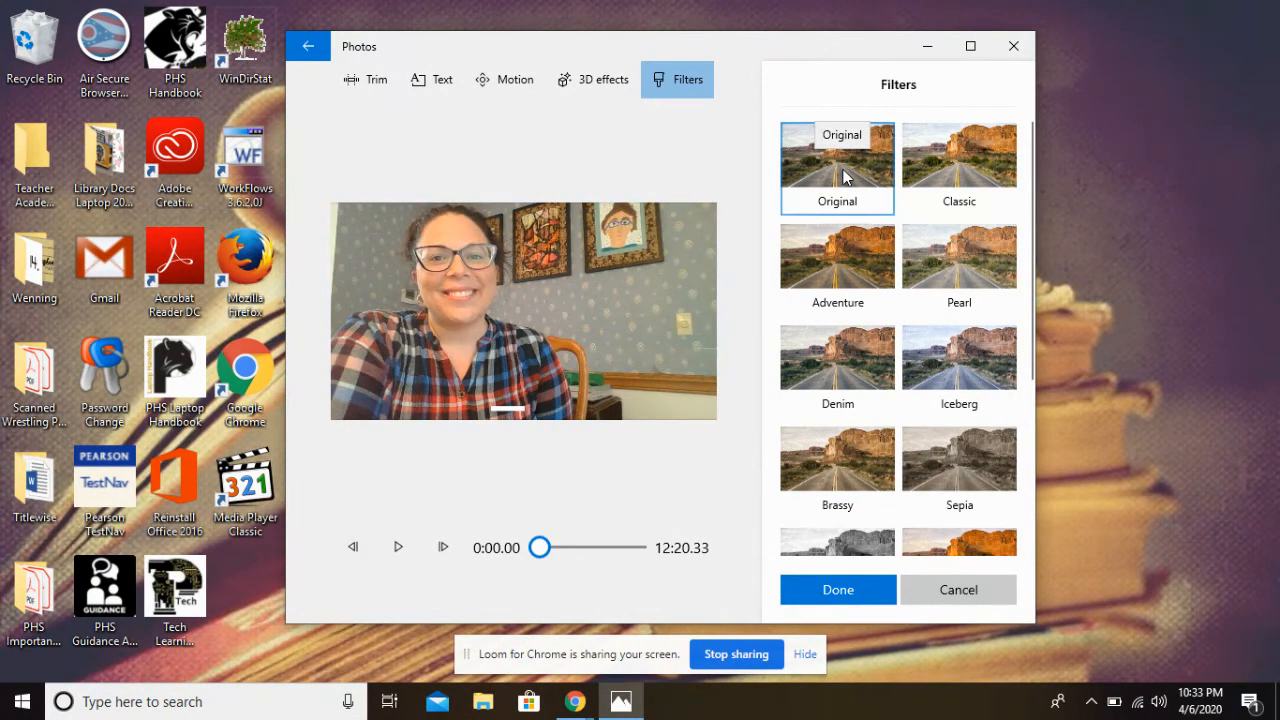
pyautogui.click(977, 590)
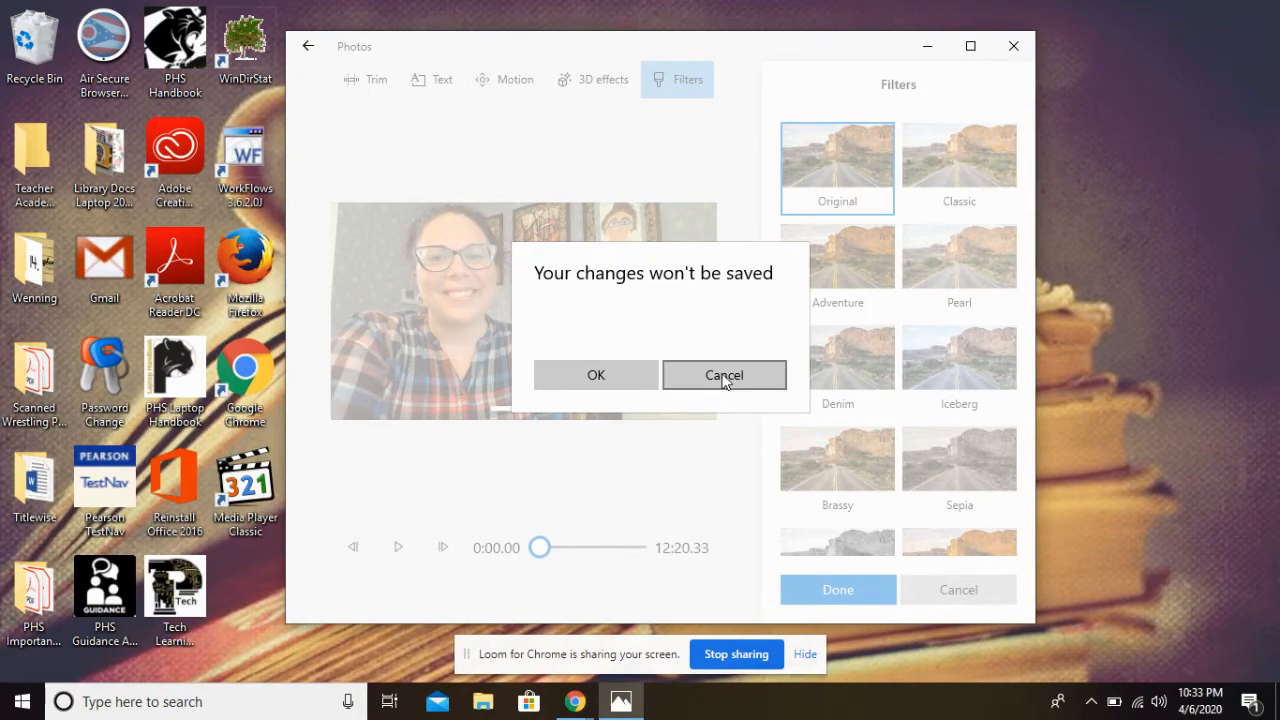
pyautogui.click(624, 371)
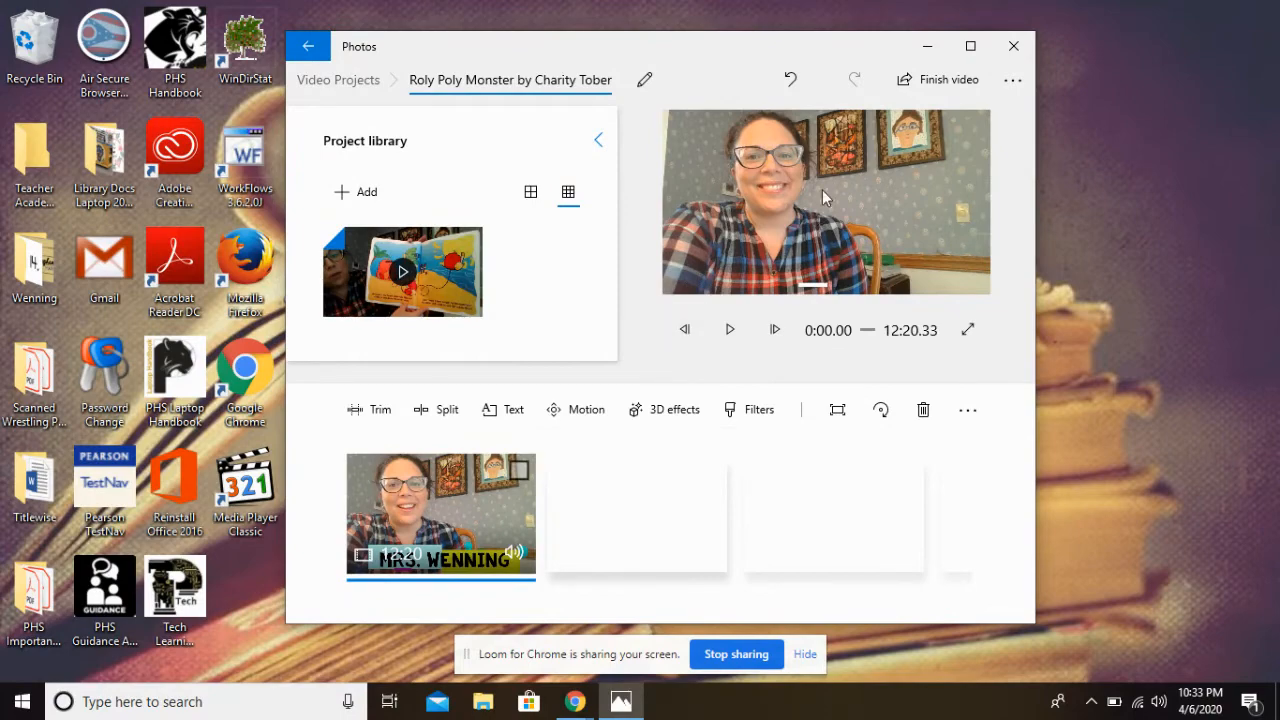
# Step forward frame by frame through the opening of the project preview
pyautogui.click(773, 331)
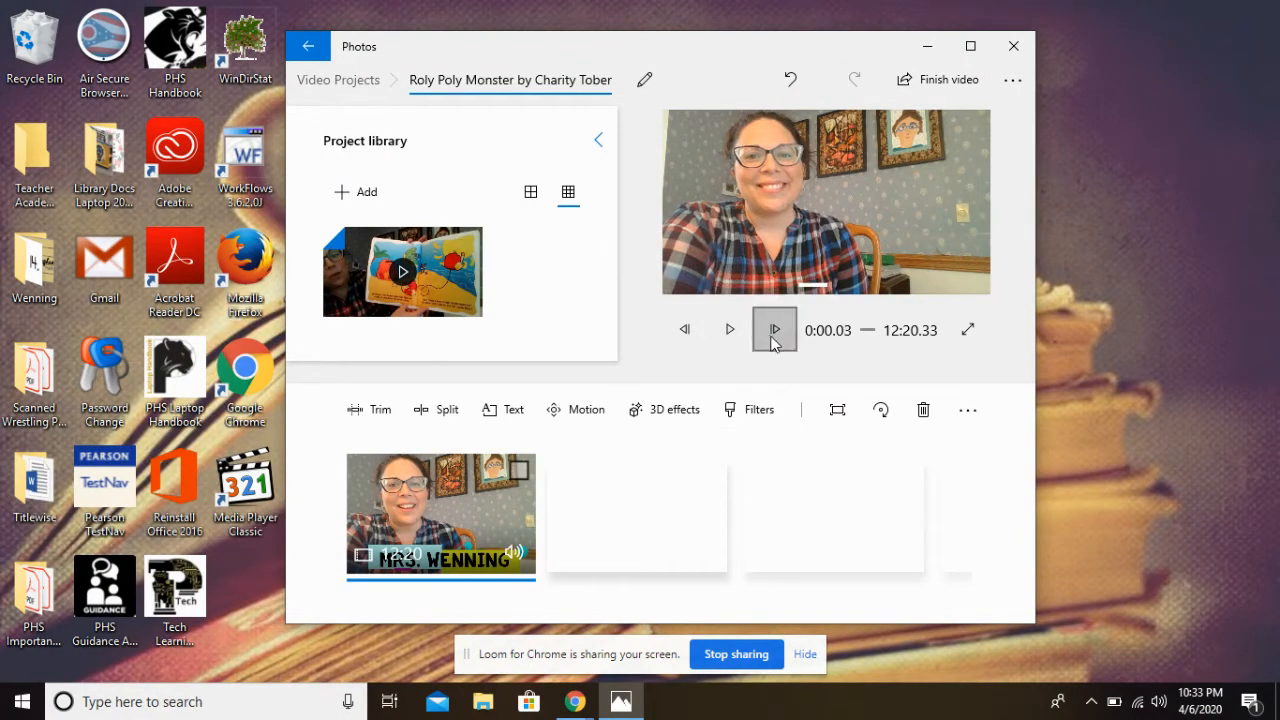
pyautogui.doubleClick(772, 331)
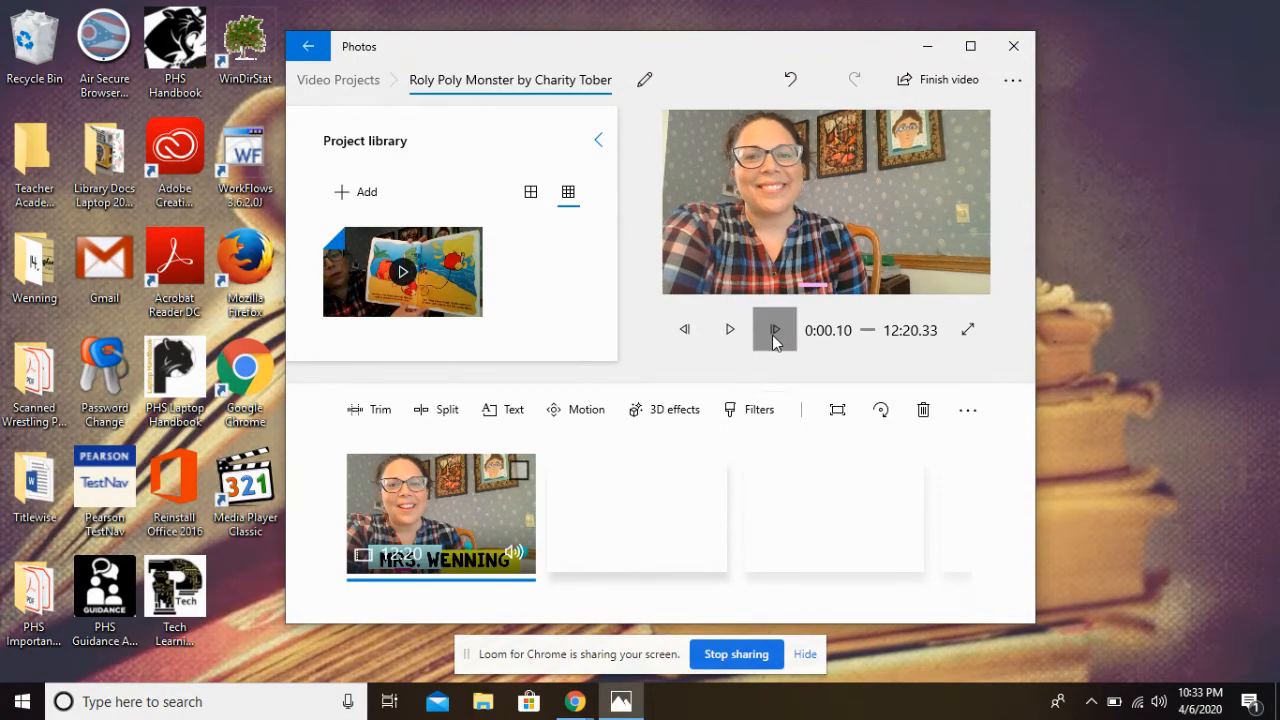
pyautogui.click(772, 331)
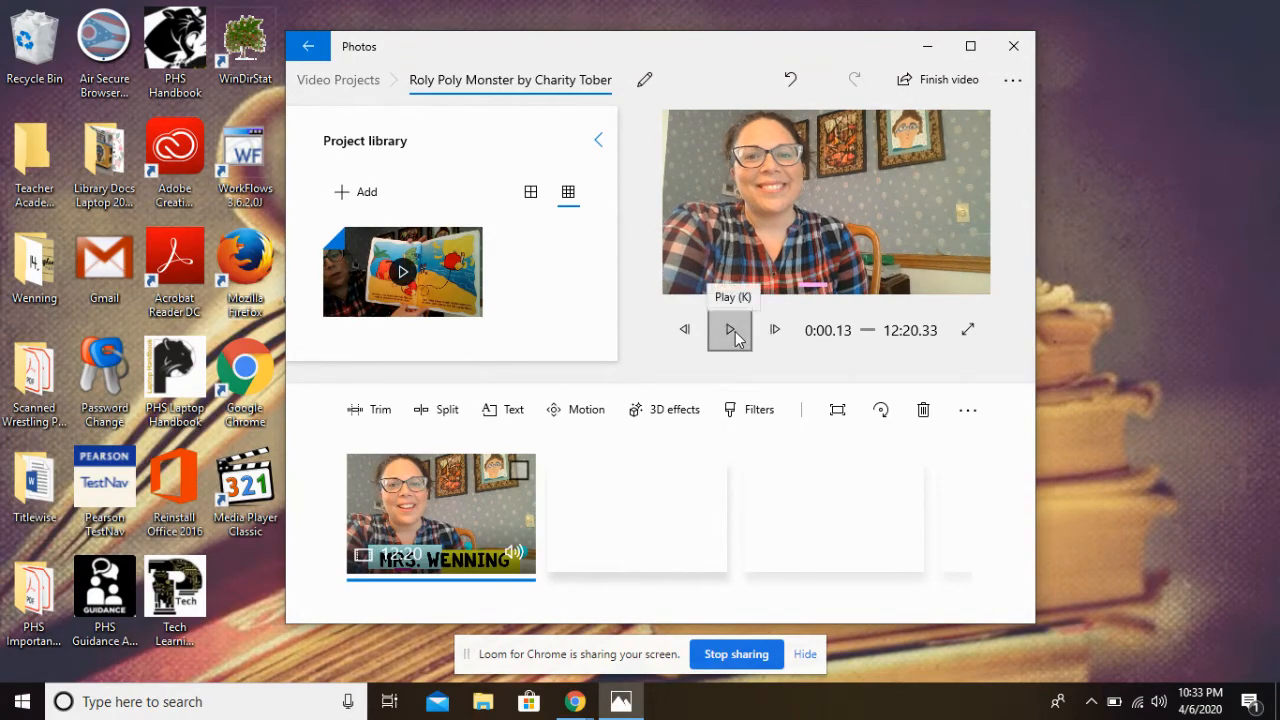
pyautogui.doubleClick(770, 332)
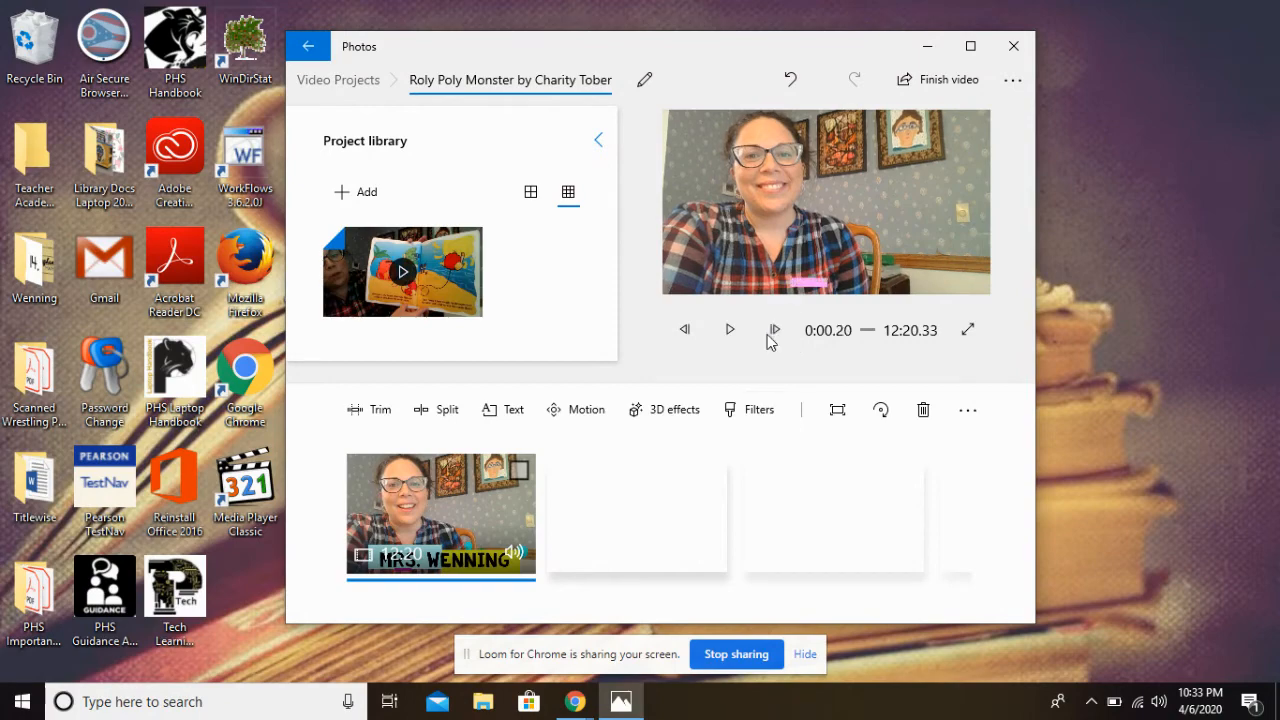
pyautogui.click(770, 332)
pyautogui.click(770, 332)
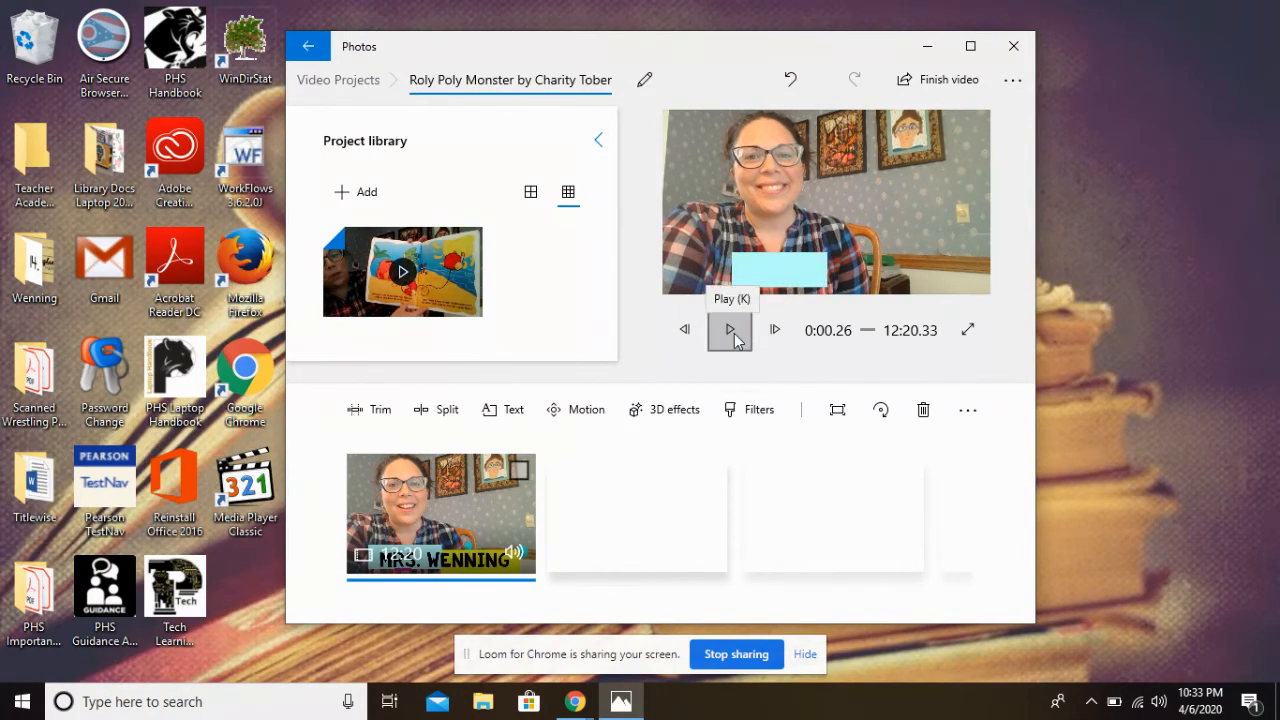
# Play the project preview with the title showing and pause it twice
pyautogui.click(731, 331)
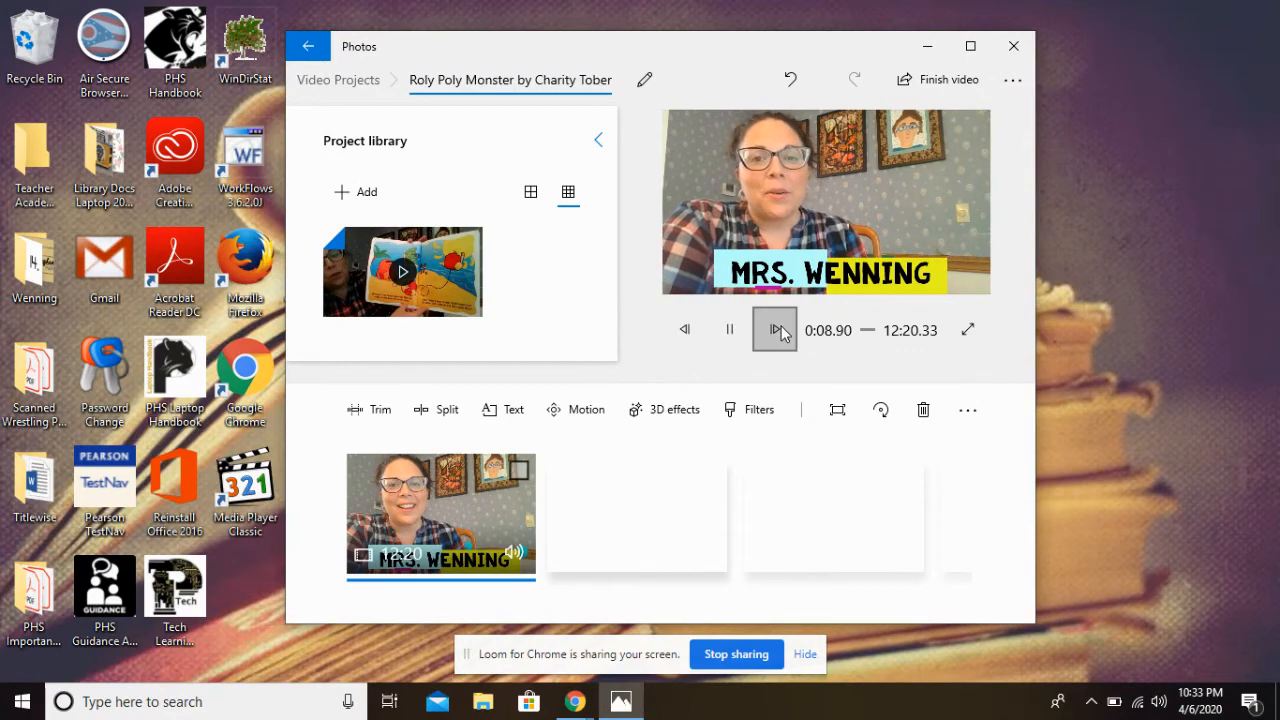
pyautogui.click(730, 331)
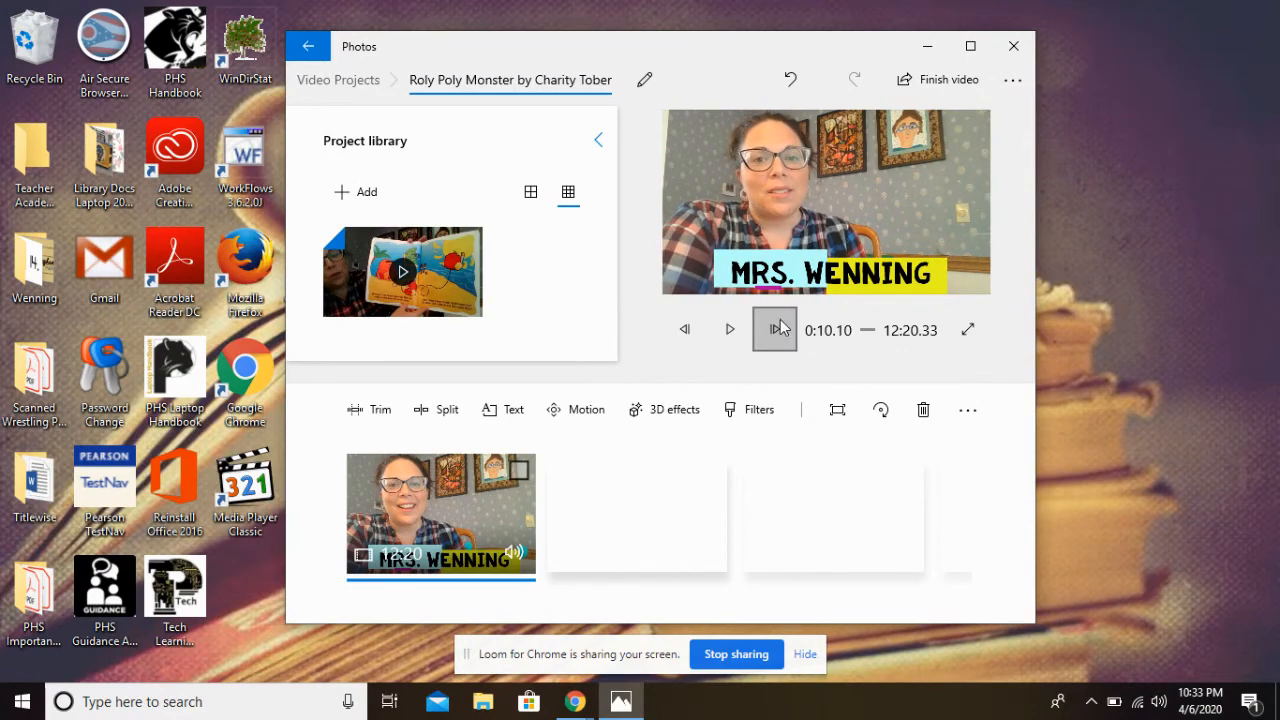
pyautogui.click(776, 331)
pyautogui.click(731, 329)
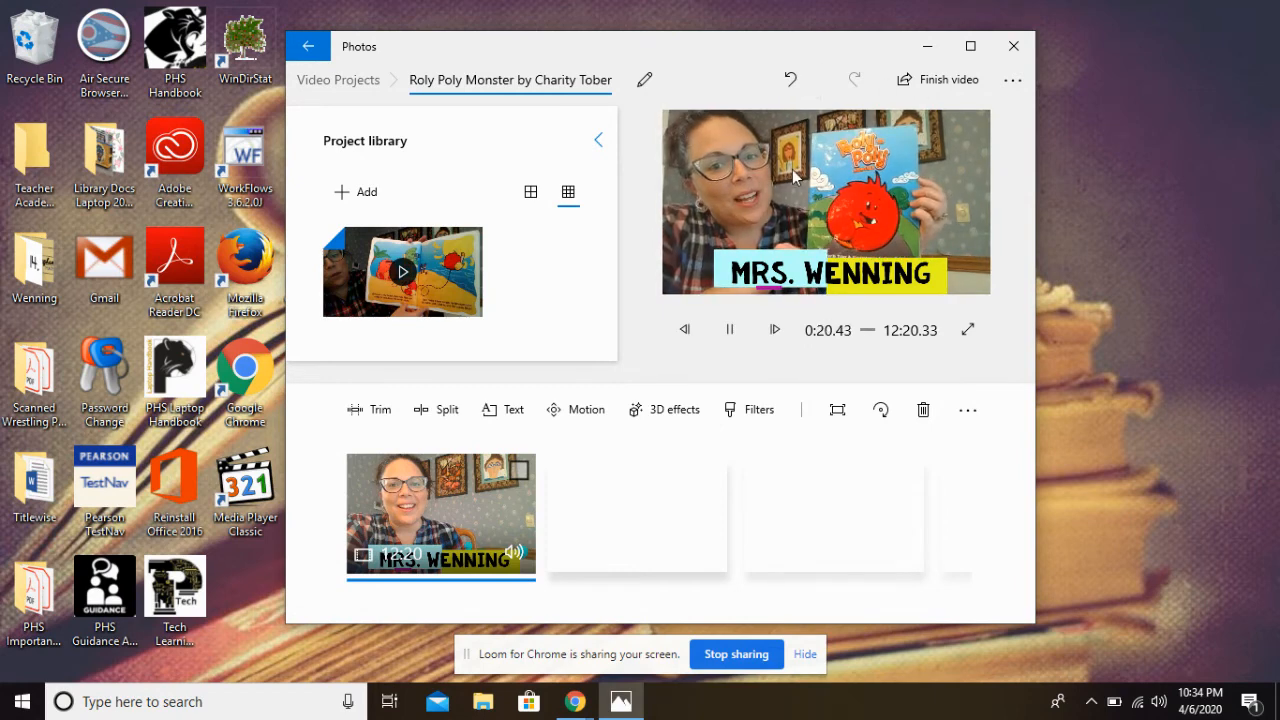
pyautogui.click(730, 329)
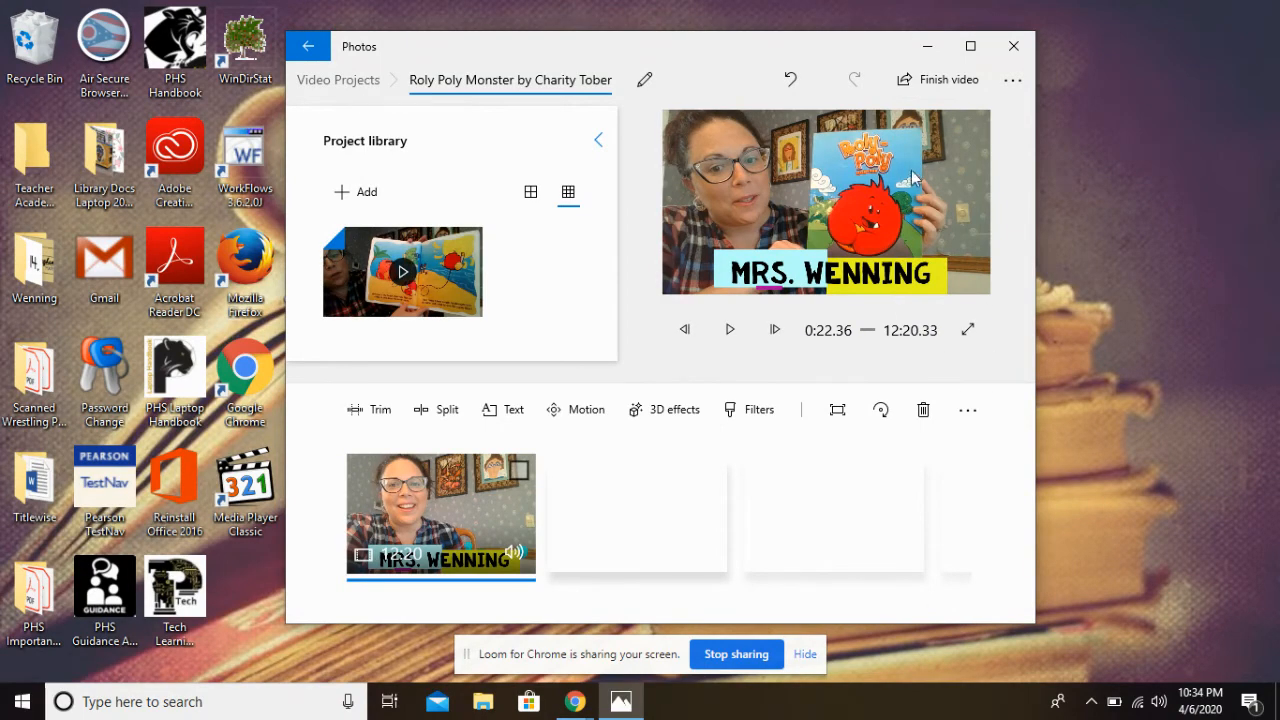
pyautogui.click(948, 94)
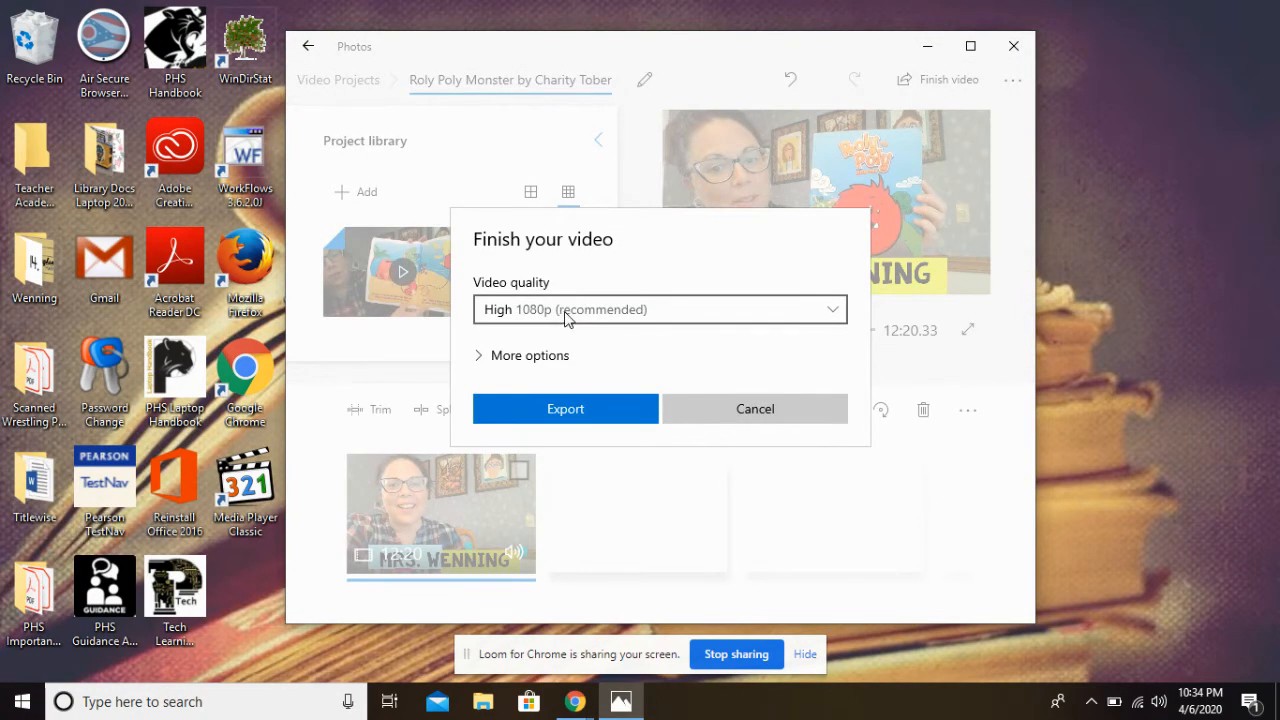
pyautogui.click(596, 410)
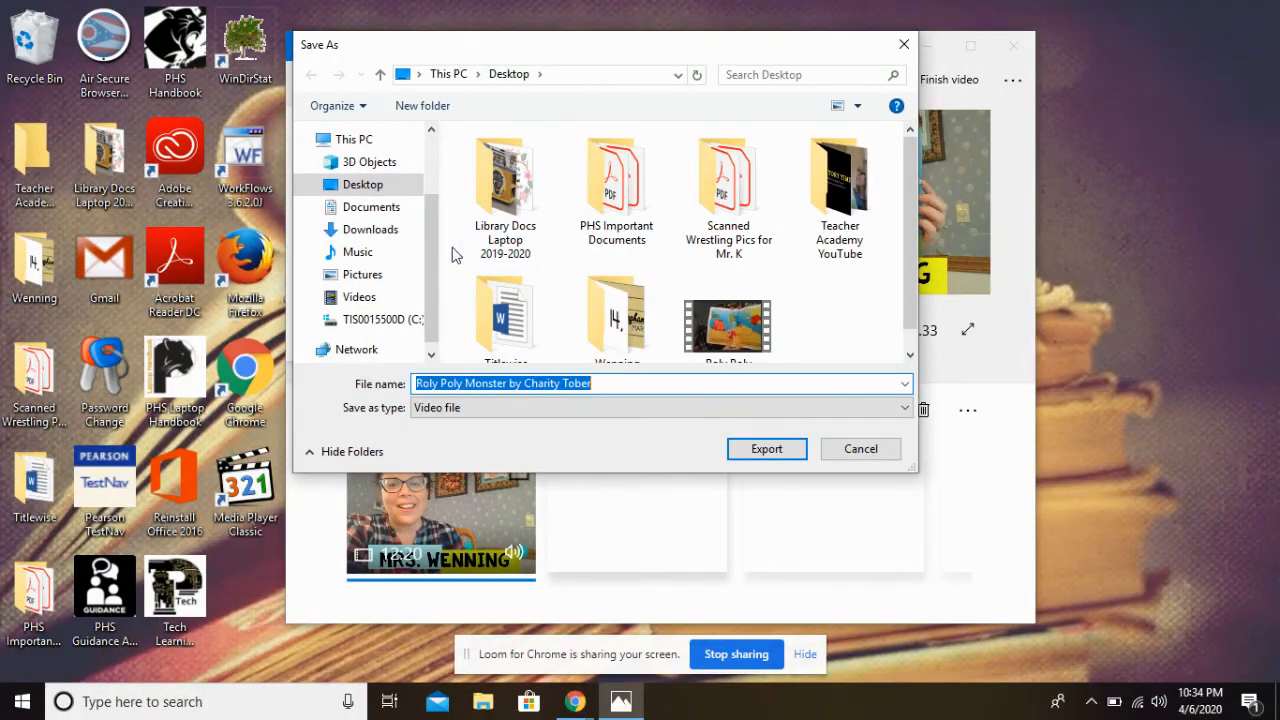
pyautogui.click(384, 187)
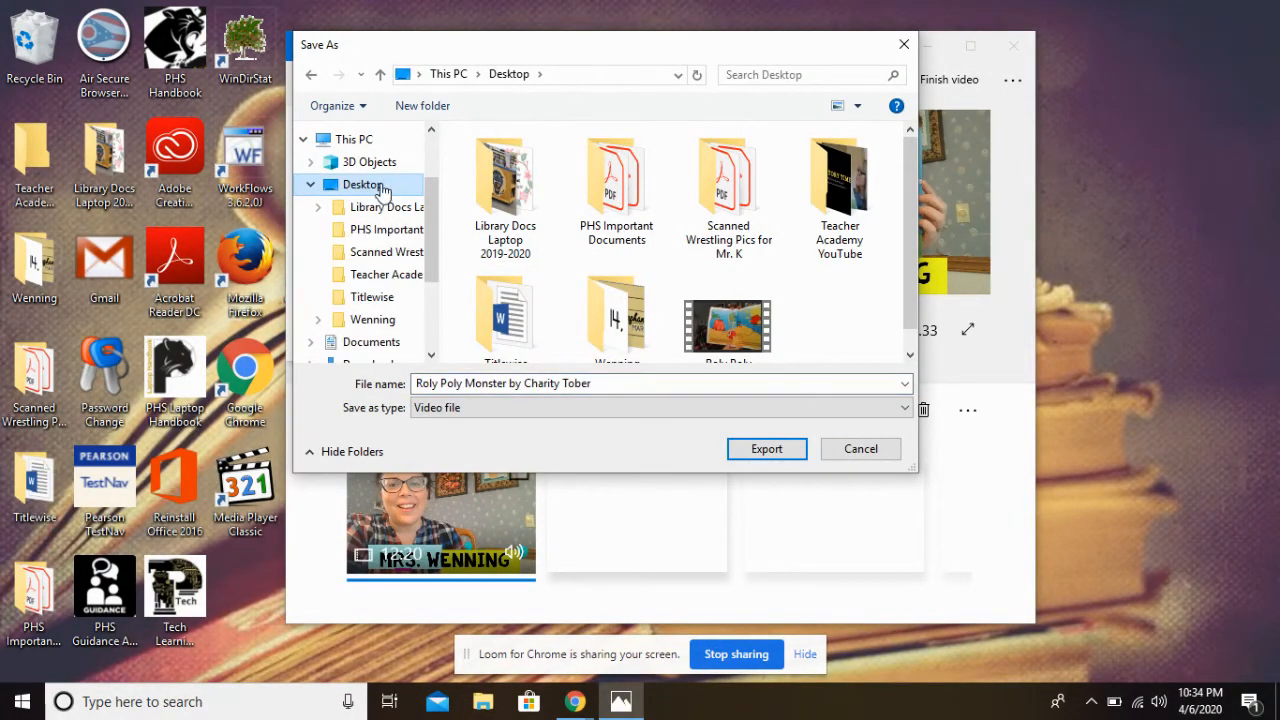
pyautogui.click(751, 452)
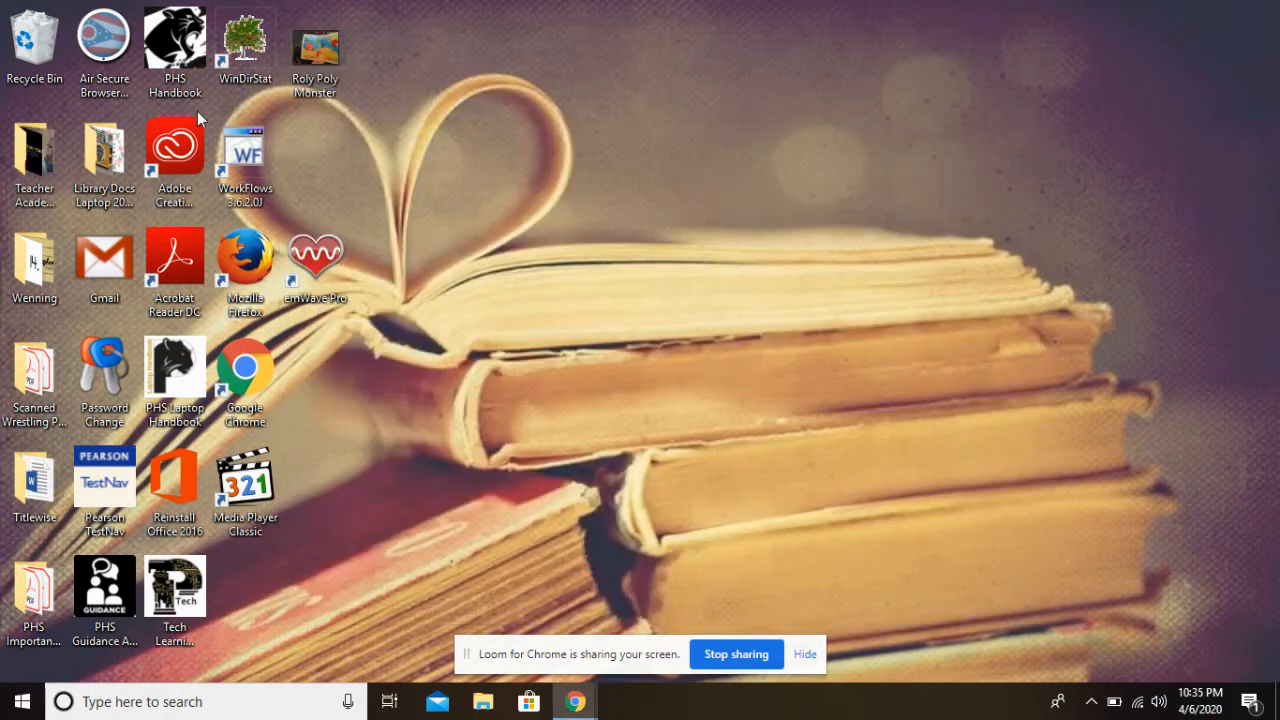
# Select the exported Roly Poly Monster video on the desktop and switch to Chrome, restoring its window to a smaller size
pyautogui.click(315, 57)
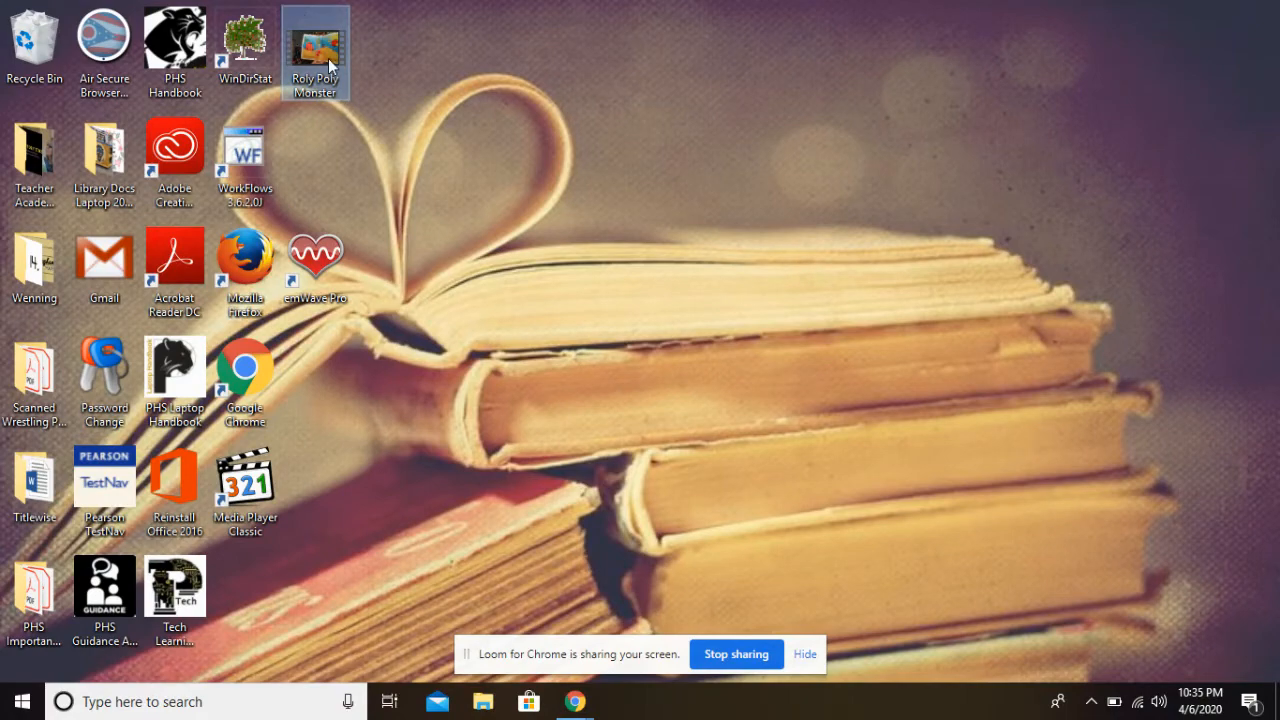
pyautogui.moveTo(340, 60)
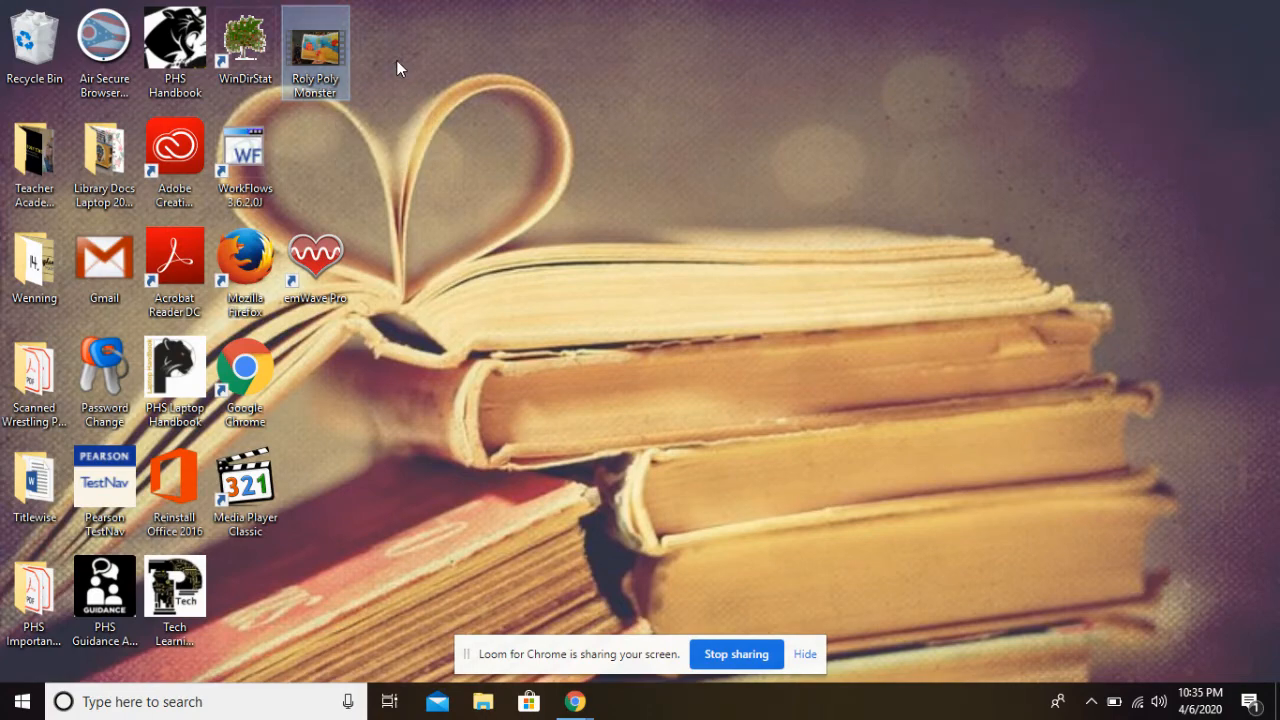
pyautogui.click(568, 700)
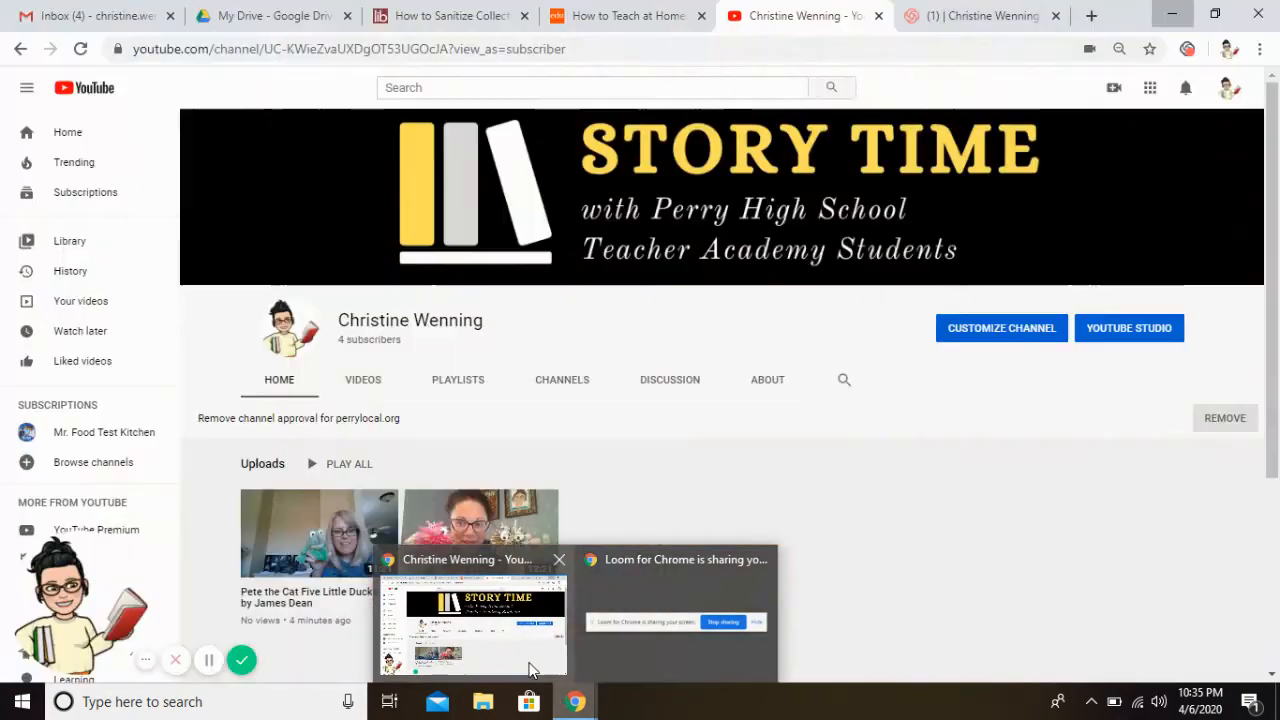
pyautogui.click(528, 672)
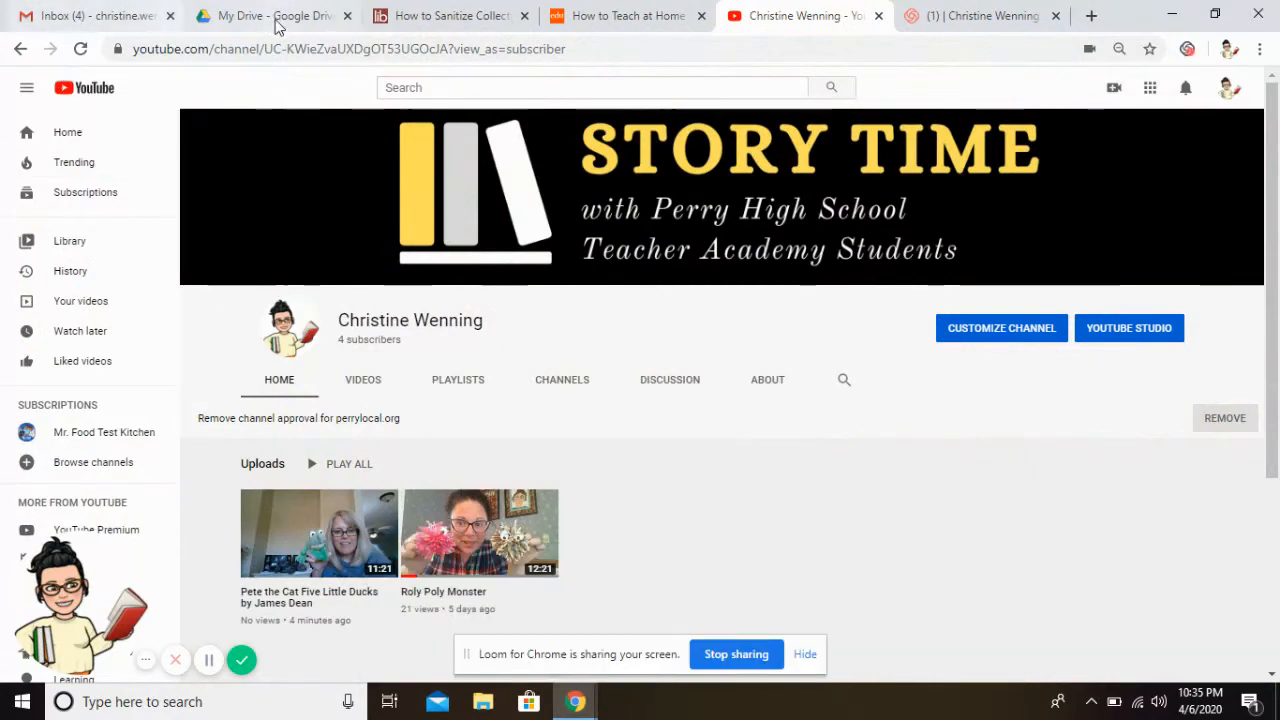
pyautogui.click(1210, 13)
# Open the Google Drive tab and drag the exported Roly Poly Monster video from the desktop onto My Drive
pyautogui.click(458, 52)
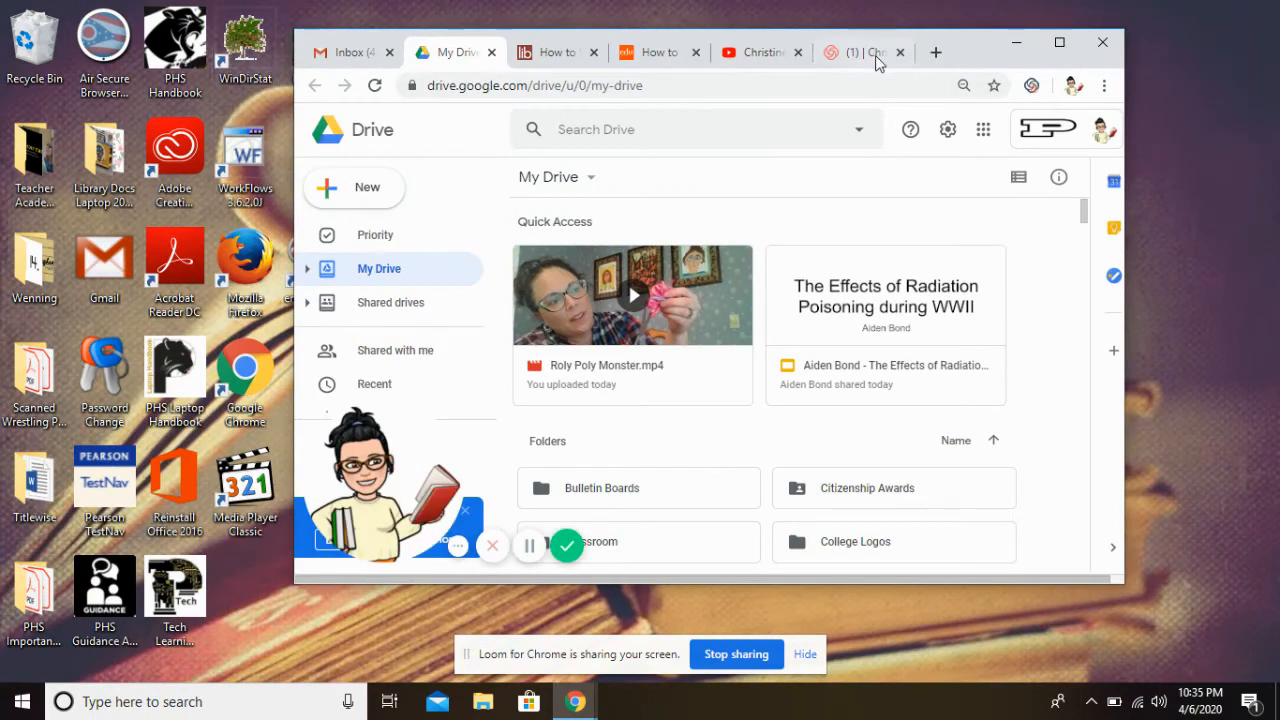
pyautogui.moveTo(958, 52); pyautogui.dragTo(1034, 50)
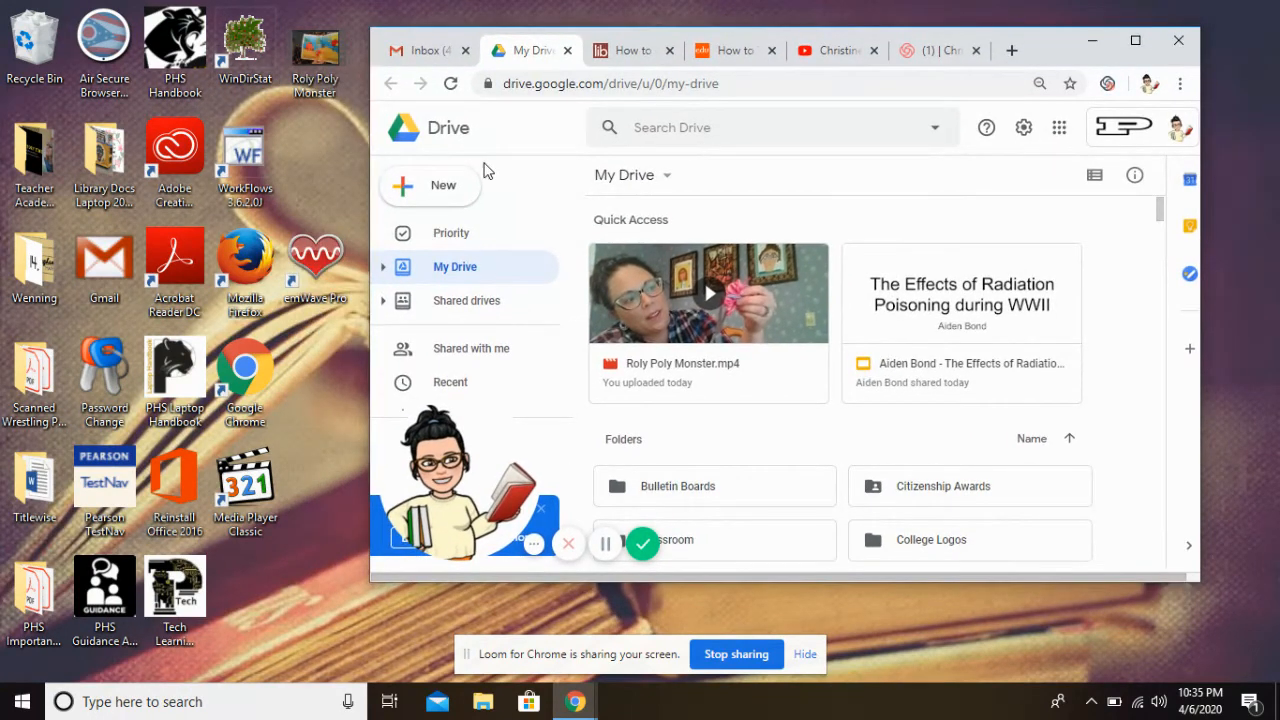
pyautogui.click(334, 86)
pyautogui.moveTo(334, 86); pyautogui.dragTo(861, 517)
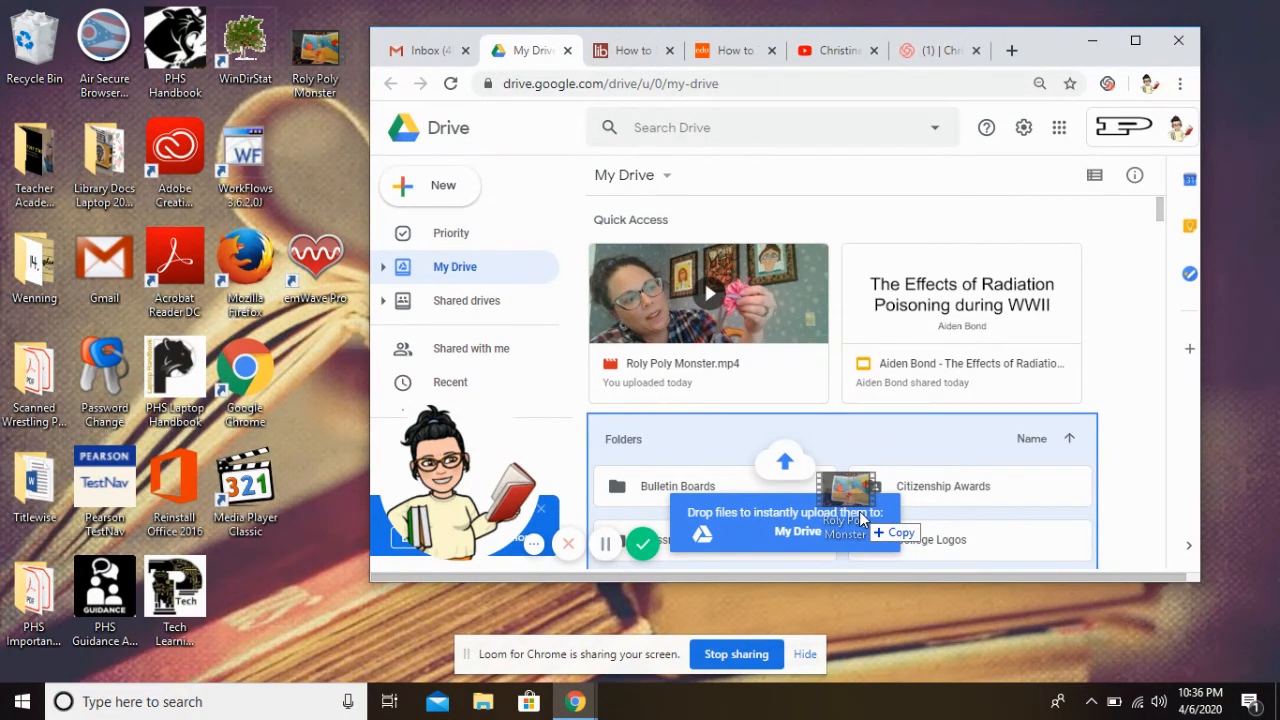
pyautogui.moveTo(861, 517); pyautogui.dragTo(320, 72)
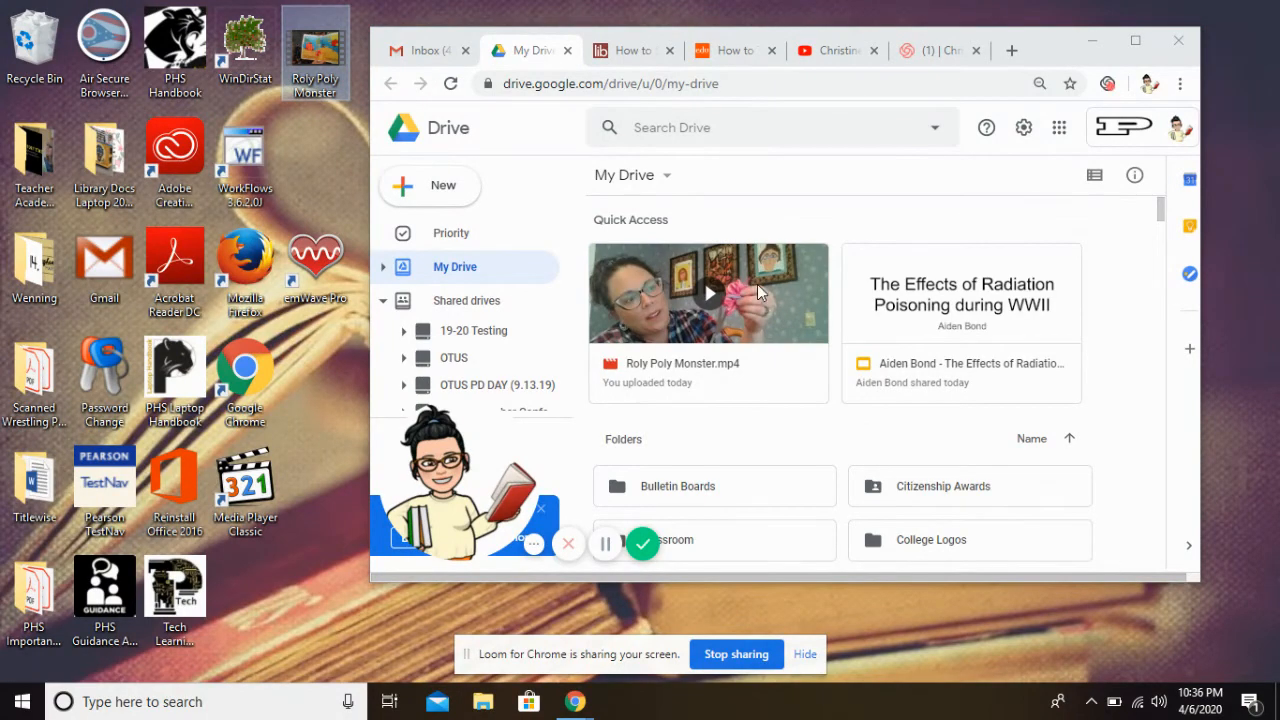
# Open sharing for the Roly Poly Monster video in Drive and add a first colleague from the suggested contacts
pyautogui.click(814, 281)
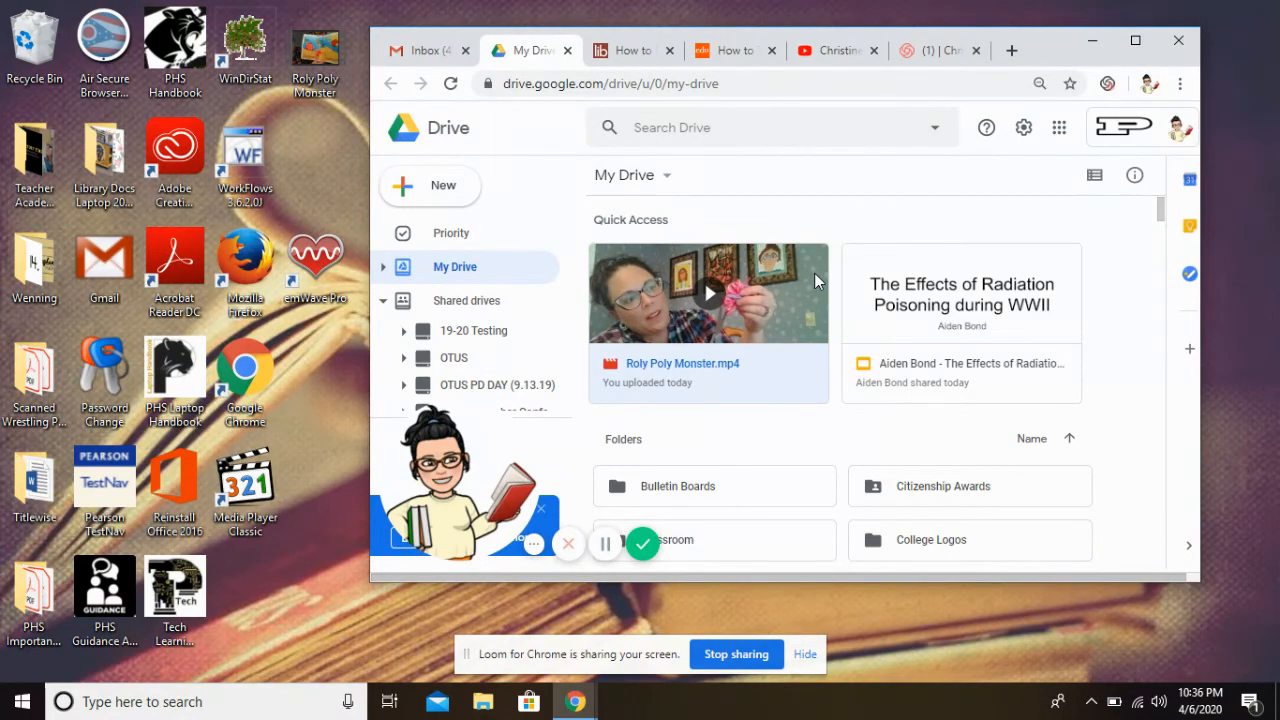
pyautogui.rightClick(758, 308)
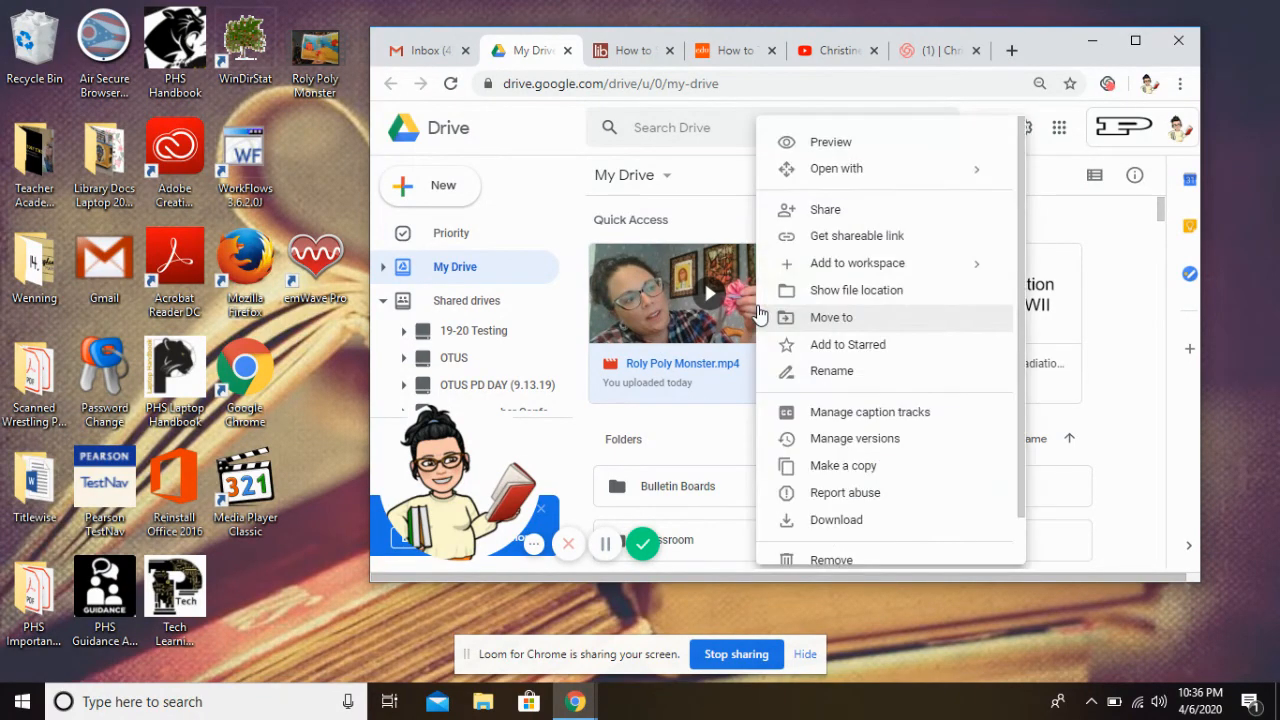
pyautogui.click(865, 212)
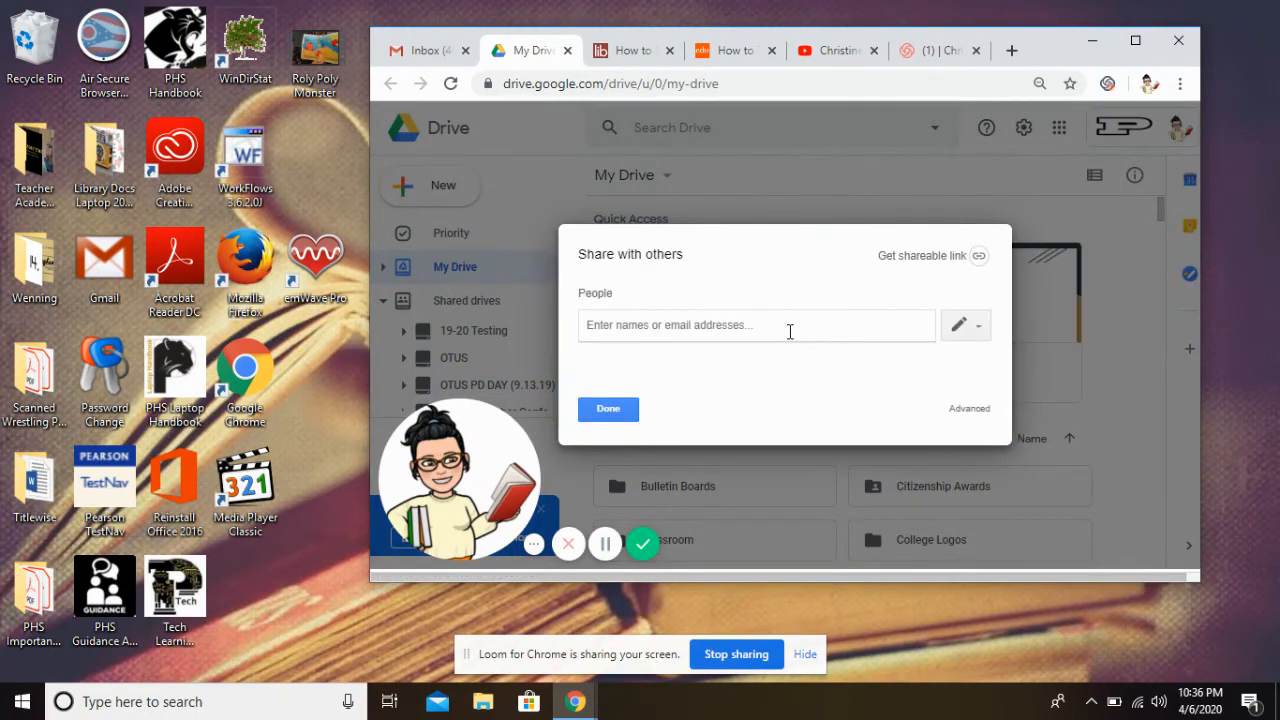
pyautogui.write('julie.')
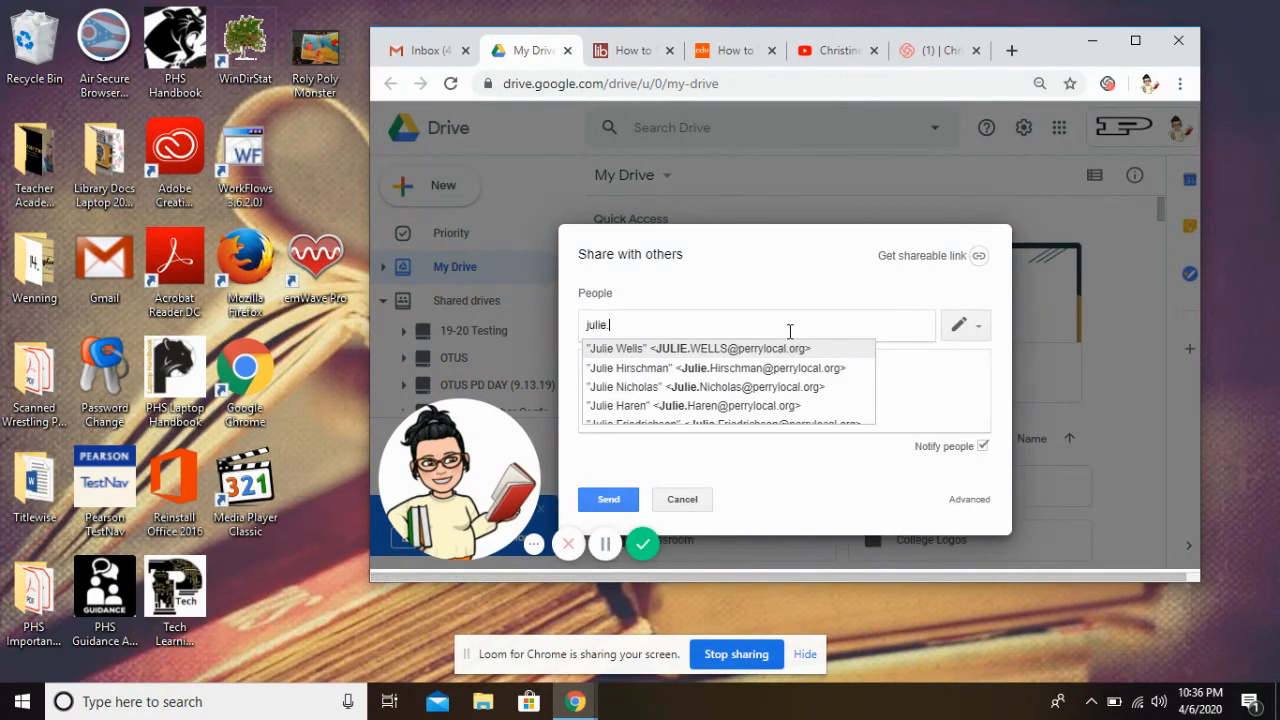
pyautogui.click(790, 348)
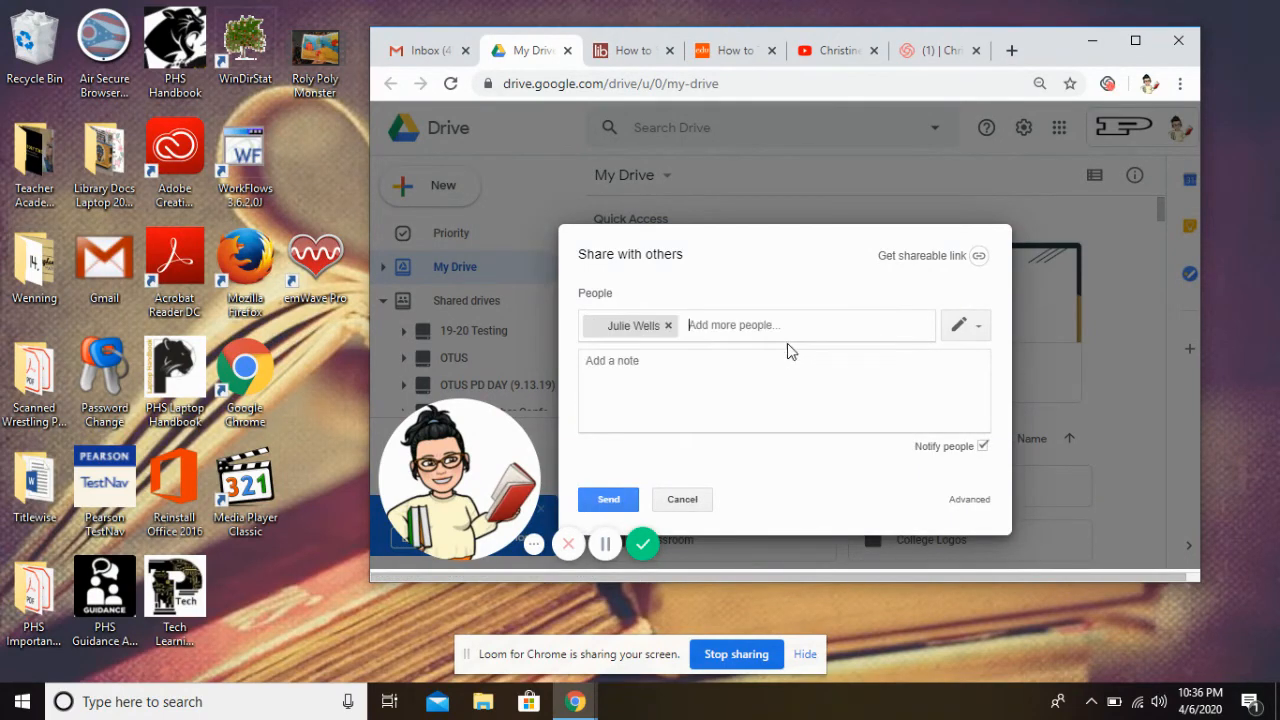
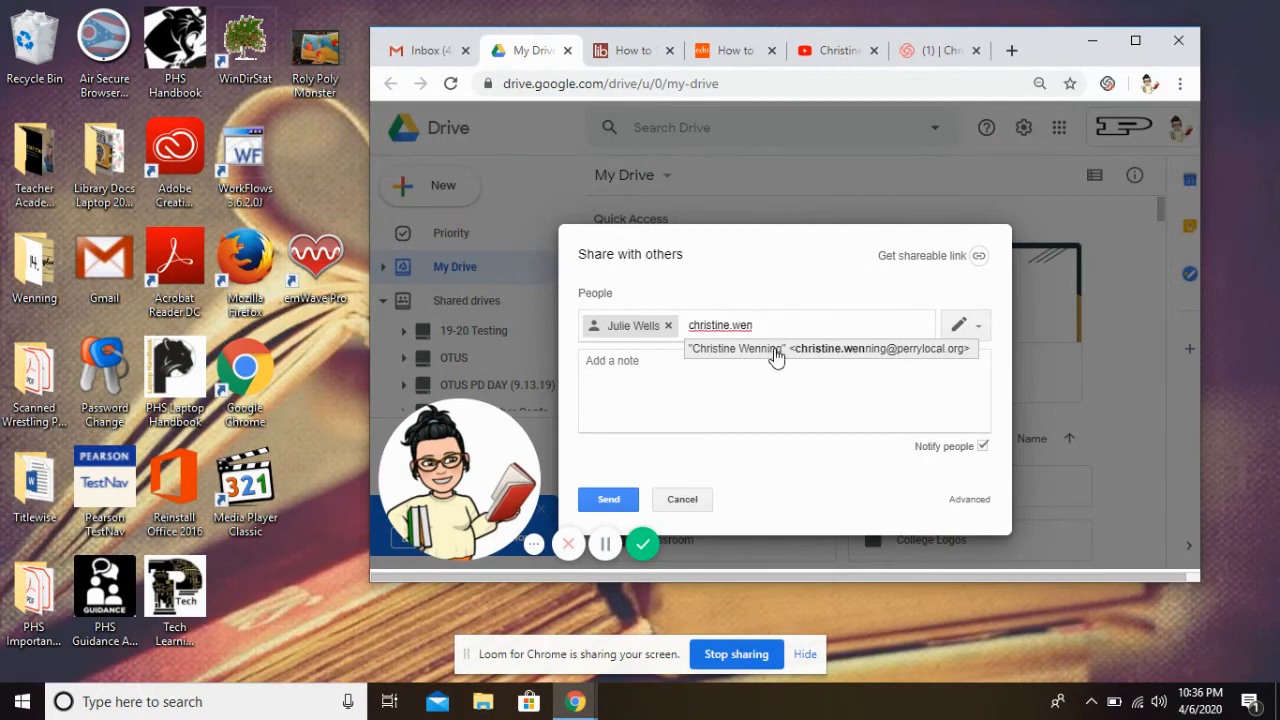
# Add a second colleague as a recipient by searching their name and picking the suggested contact
pyautogui.click(774, 349)
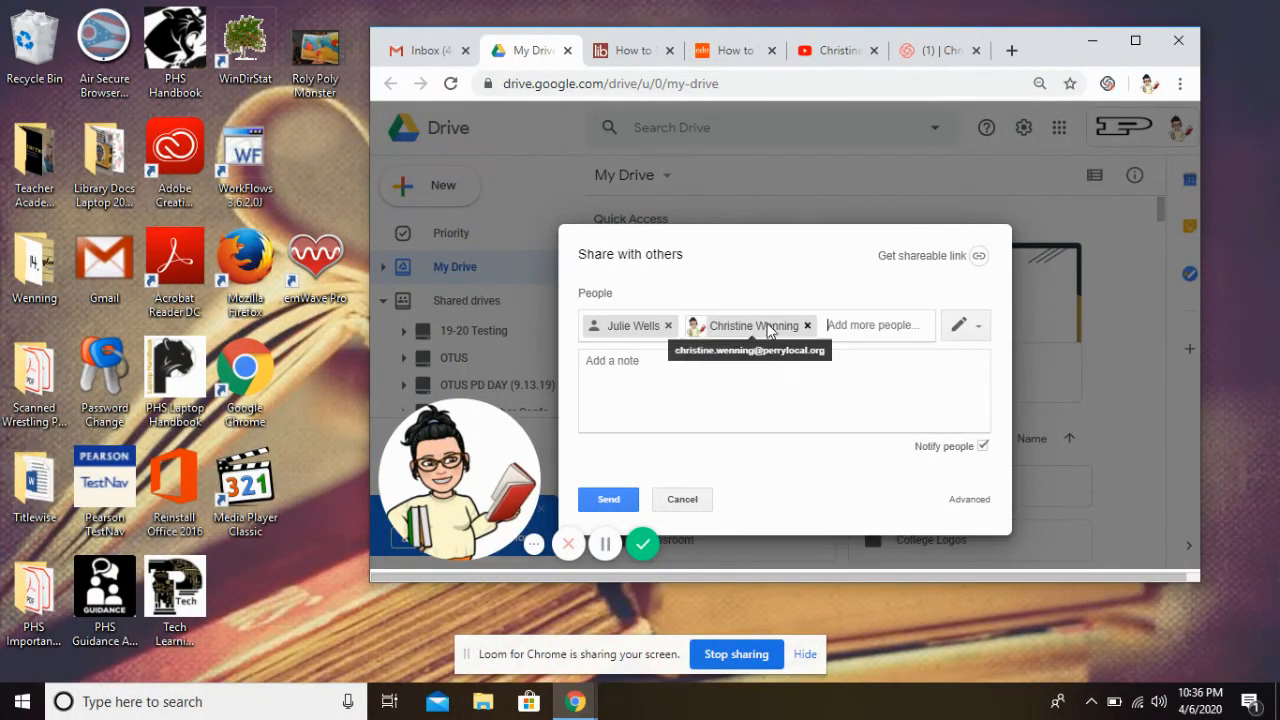